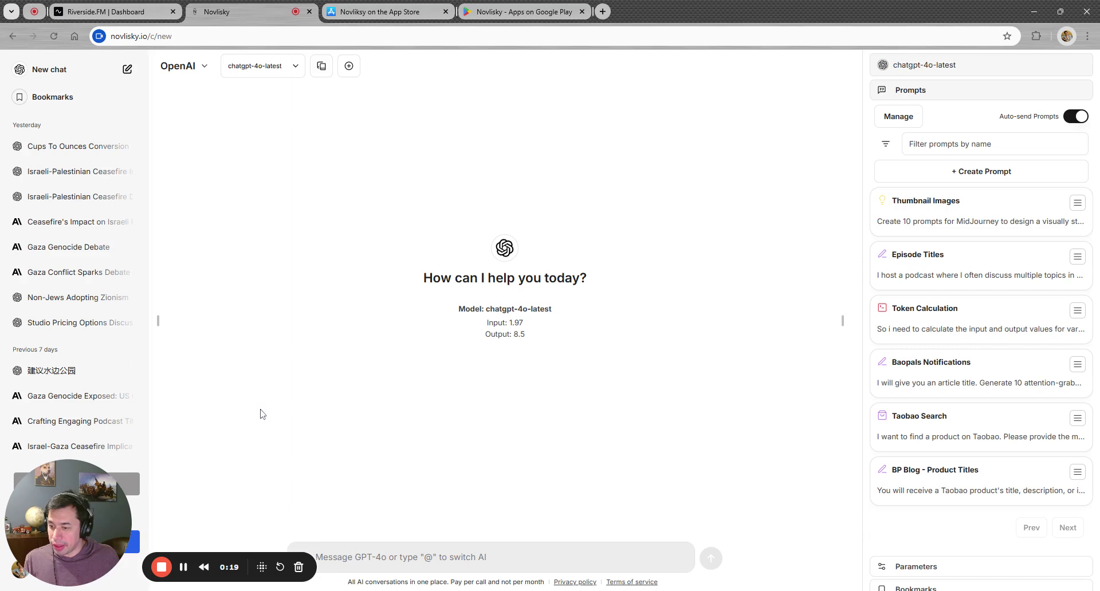
Look through the list of available AI providers.
{"action": "left_click_drag", "start_coordinate": [81, 532], "coordinate": [202, 535]}
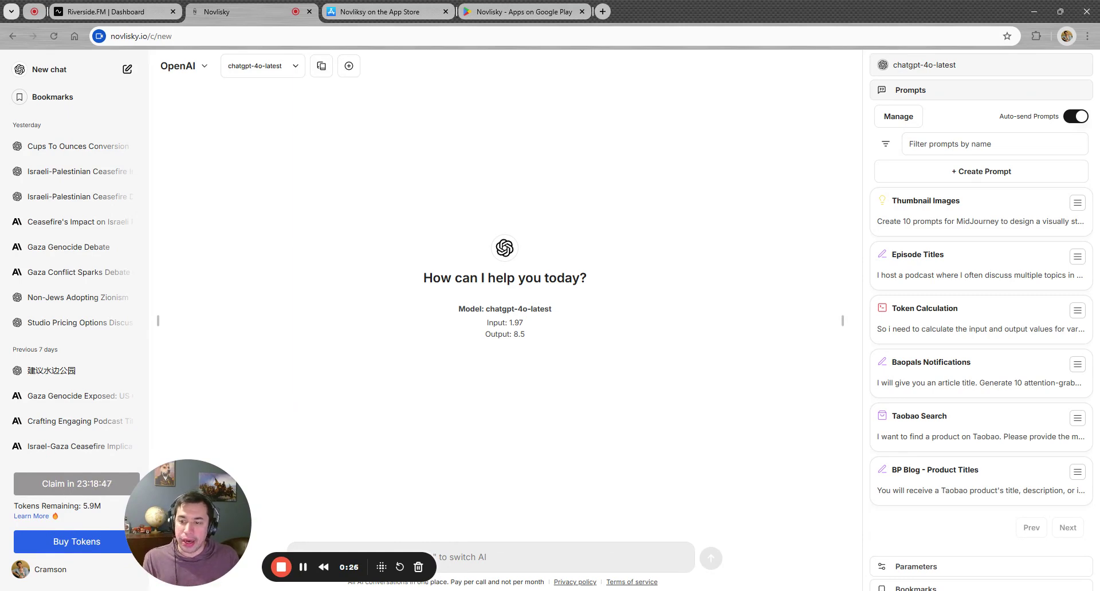
{"action": "left_click", "coordinate": [208, 76]}
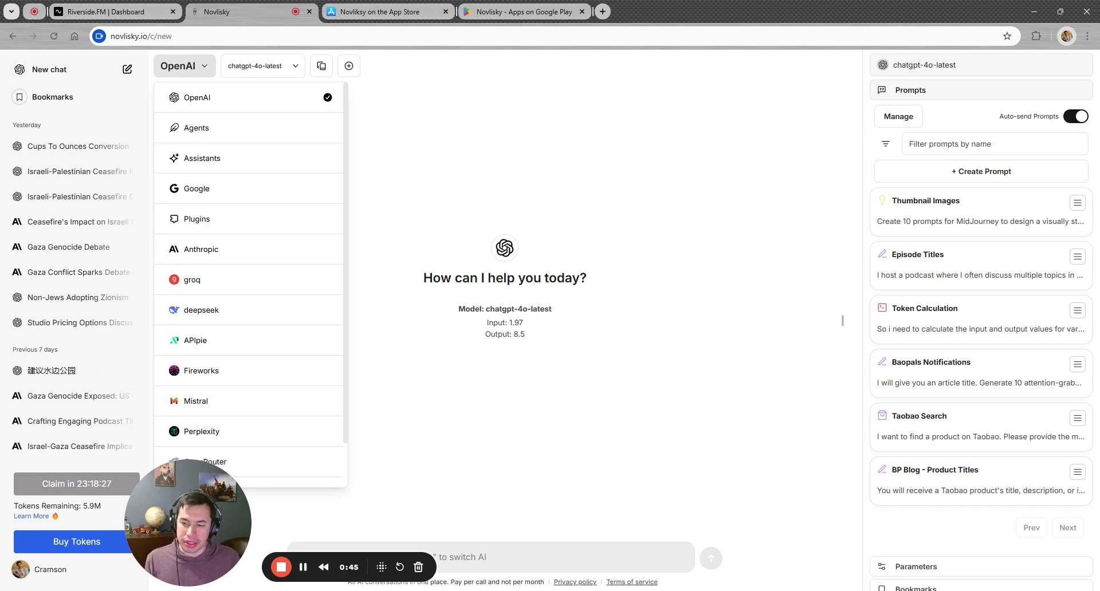
{"action": "left_click", "coordinate": [438, 220]}
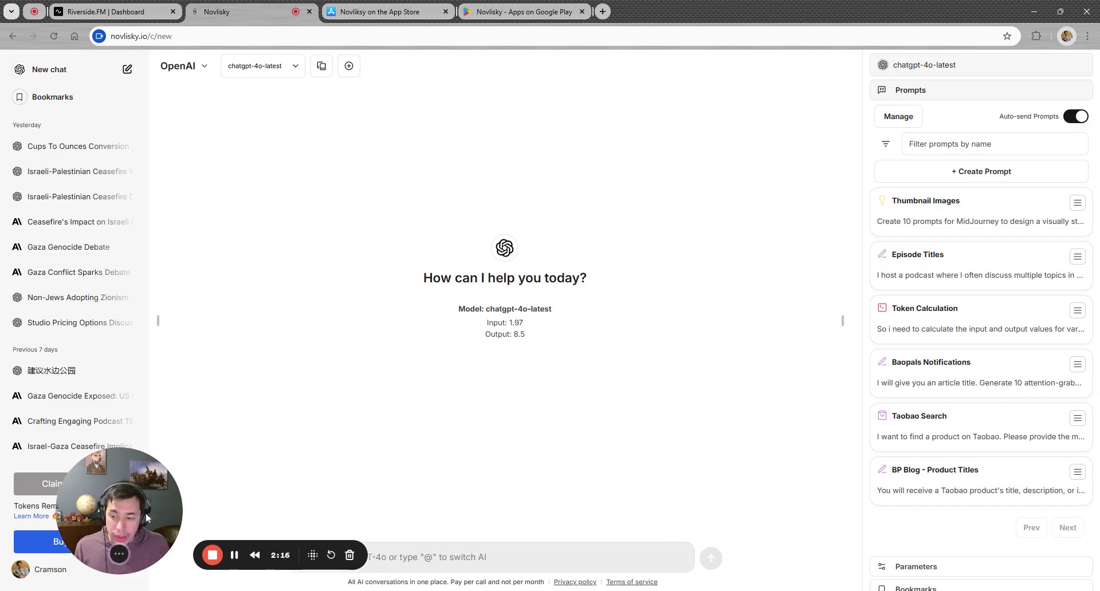
Add chatgpt-4o-latest as a second responding model and set Anthropic as the main provider for the chat.
{"action": "left_click", "coordinate": [349, 66]}
{"action": "left_click", "coordinate": [180, 67]}
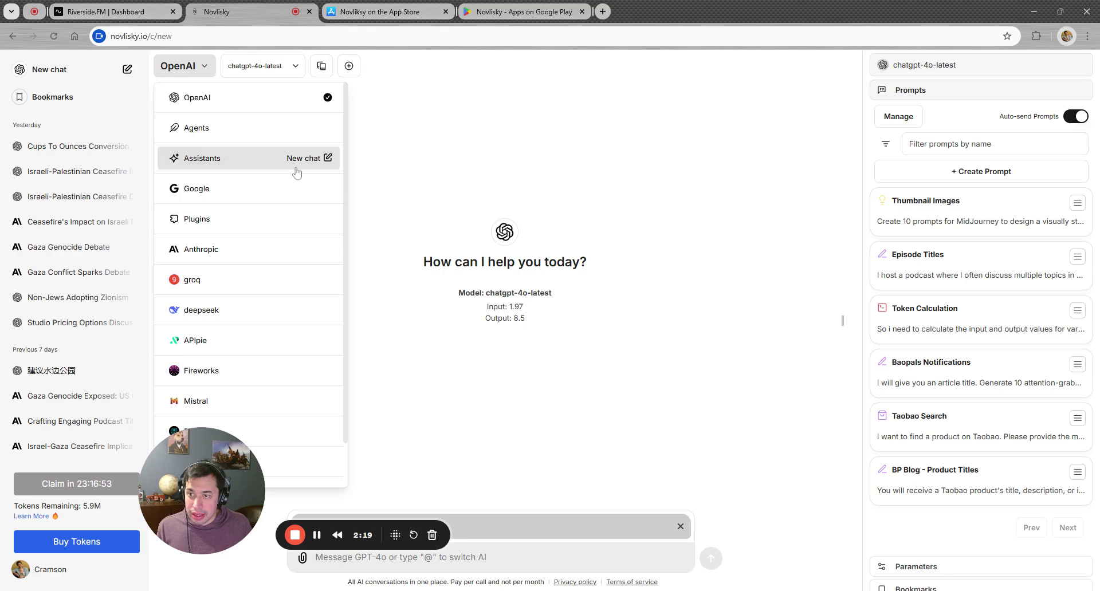
{"action": "left_click", "coordinate": [250, 250]}
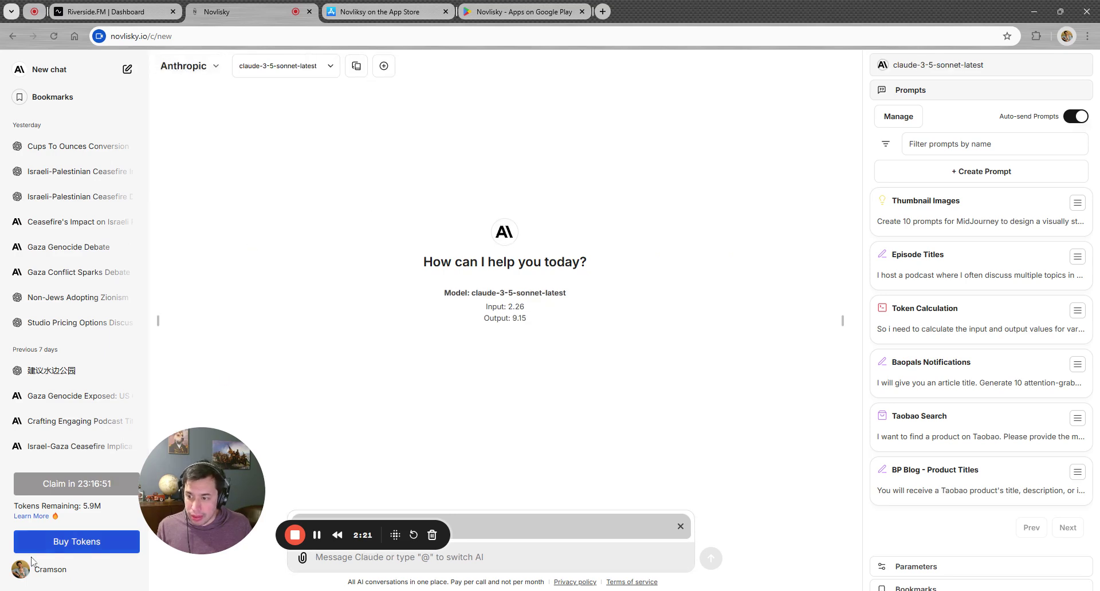
Review the Artifacts options among the beta features in the settings.
{"action": "left_click", "coordinate": [46, 569]}
{"action": "left_click", "coordinate": [57, 513]}
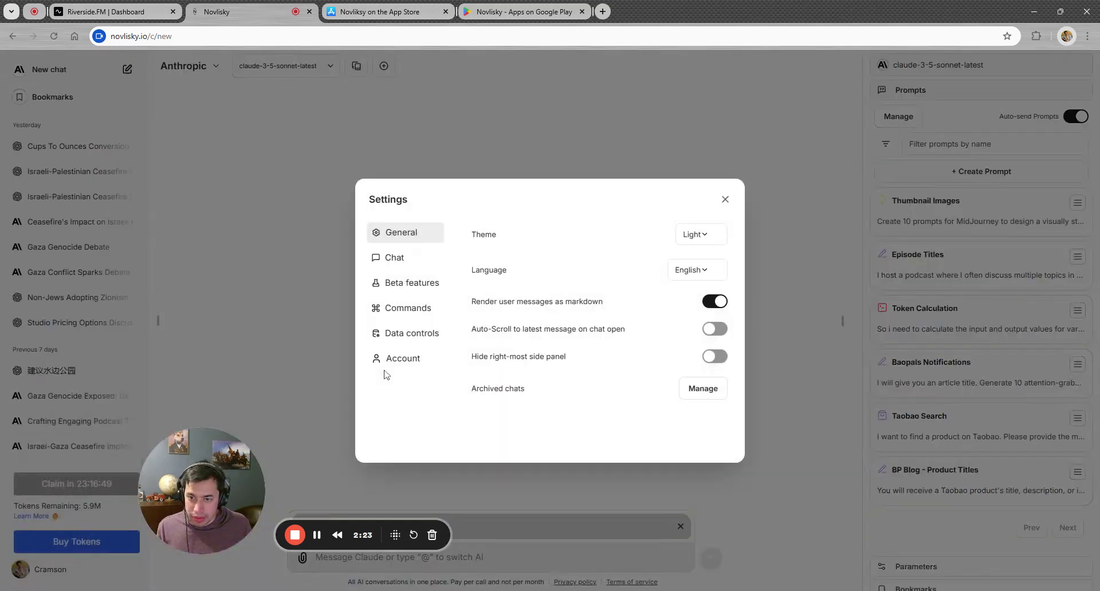
{"action": "left_click", "coordinate": [413, 282]}
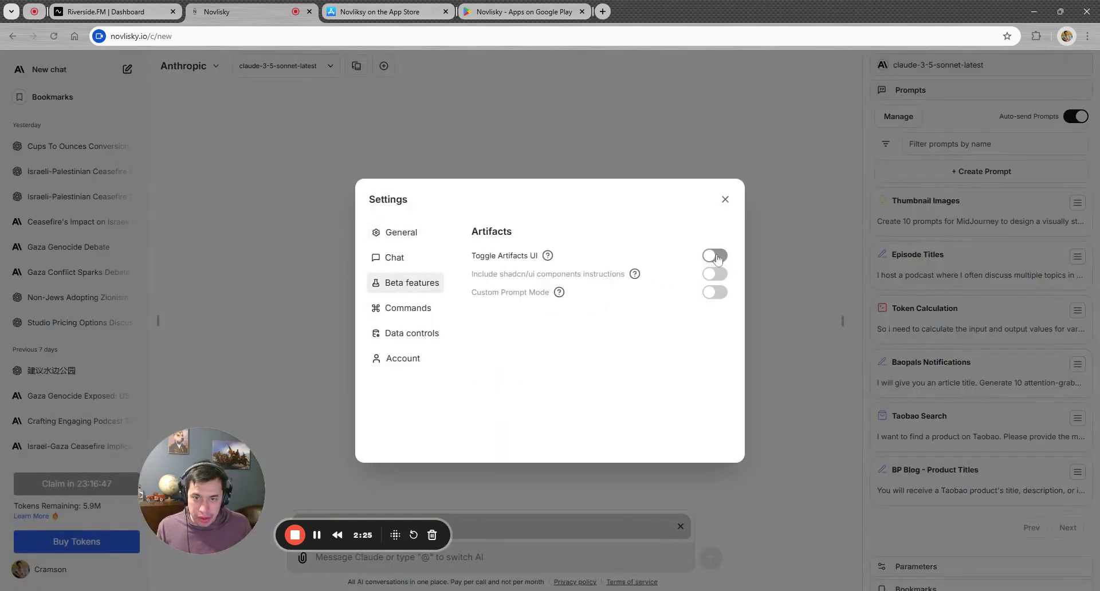
{"action": "left_click", "coordinate": [724, 199]}
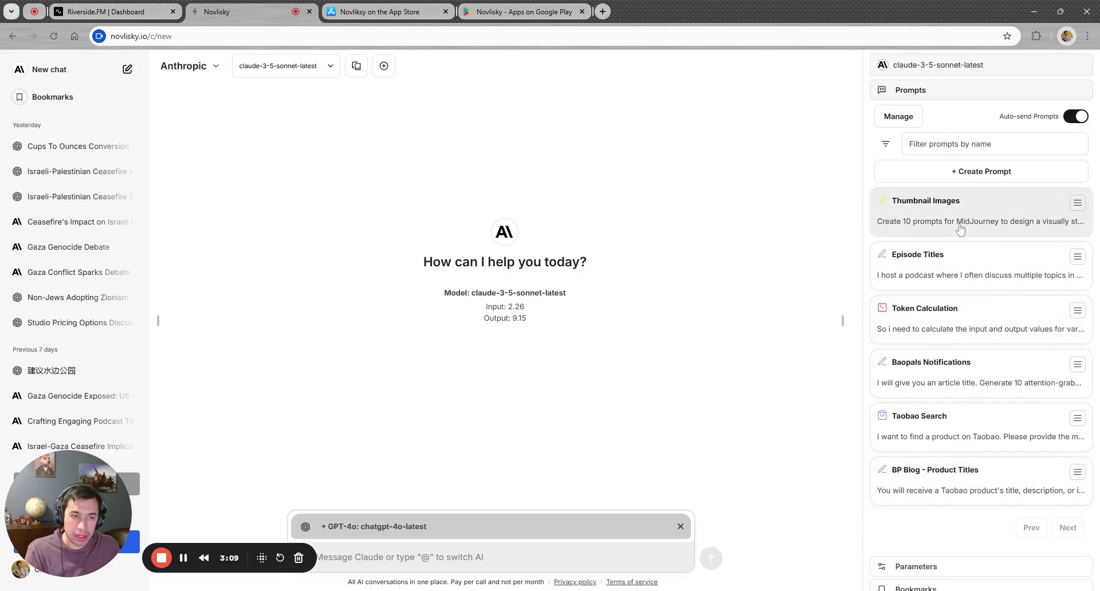
Run the saved Thumbnail Images prompt and send both models the conversation summary and takeaways about the Israeli-Palestinian ceasefire.
{"action": "left_click", "coordinate": [960, 229]}
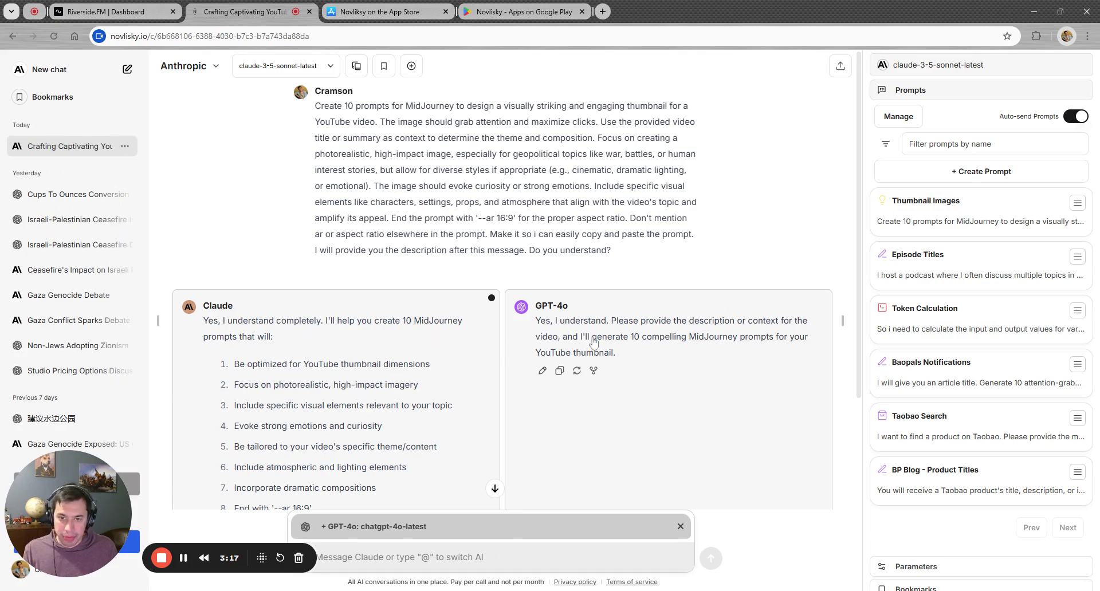
{"action": "scroll", "coordinate": [552, 400], "scroll_direction": "down", "scroll_amount": 3}
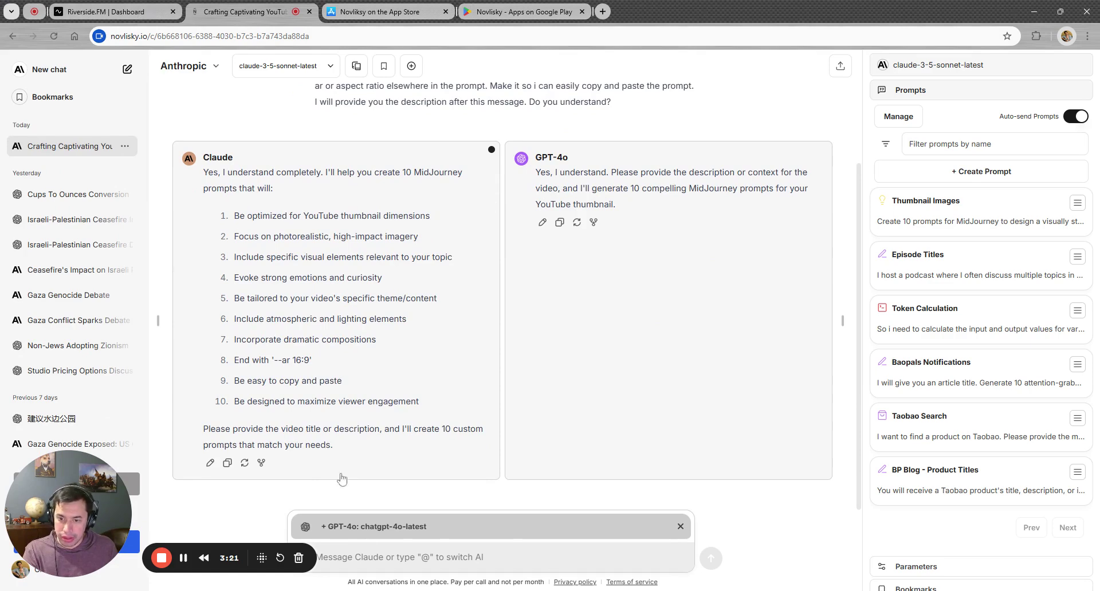
{"action": "type", "text": "The conversation delves into the complex dynamics surrounding the Israeli-Palestinian conflict, focusing on the recent ceasefire and its implications for Israeli politics, particularly Netanyahu's position. The speakers discuss the internal Israeli perspective on the ceasefire, the political ramifications for Netanyahu, the vision of Greater Israel, and the role of the U.S. in exacerbating the conflict. They also explore the potential consequences of the war on Israel's international standing and the accountability that may arise from the devastation in Gaza. takeaways The majority view in Israel perceives the ceasefire as a bad deal. There is significant internal conflict regarding the handling of Hamas. Netanyahu's political position is more secure than before. The vision of a Greater Israel is increasingly dominant. The U.S. has a significant role in enabling Israeli actions. Biden's support for Netanyahu has been criticized as a blank check. The potential for international accountability is growing post-ceasefire. The humanitarian impact of the conflict is severe and widely recognized. The narrative of Israeli victimhood is challenged by the realities of the conflict. The future of Israeli politics may hinge on public perception of the conflict."}
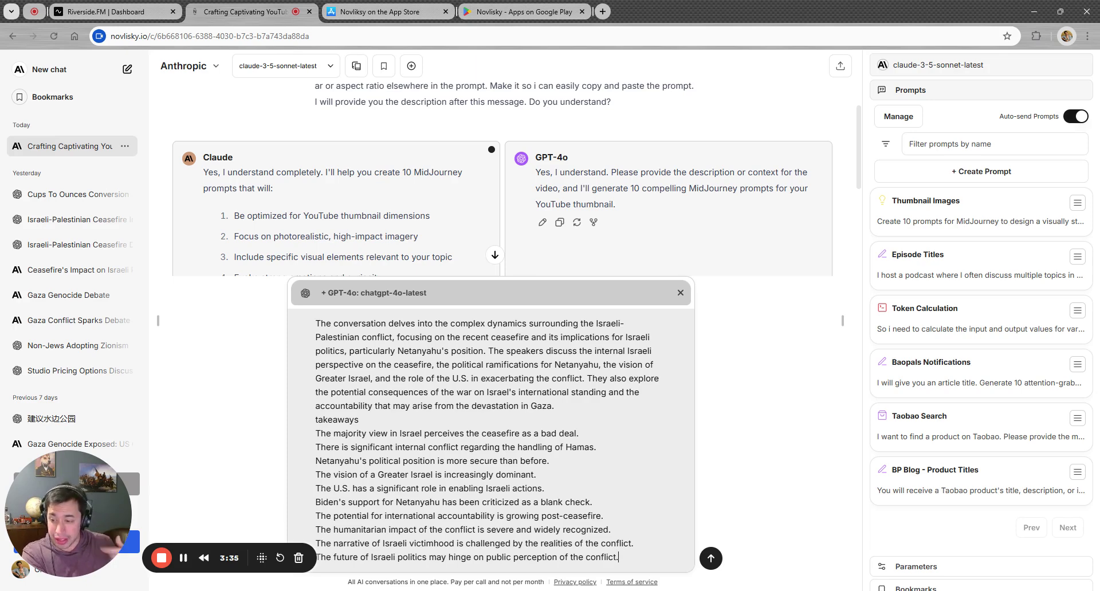
{"action": "key", "text": "Return"}
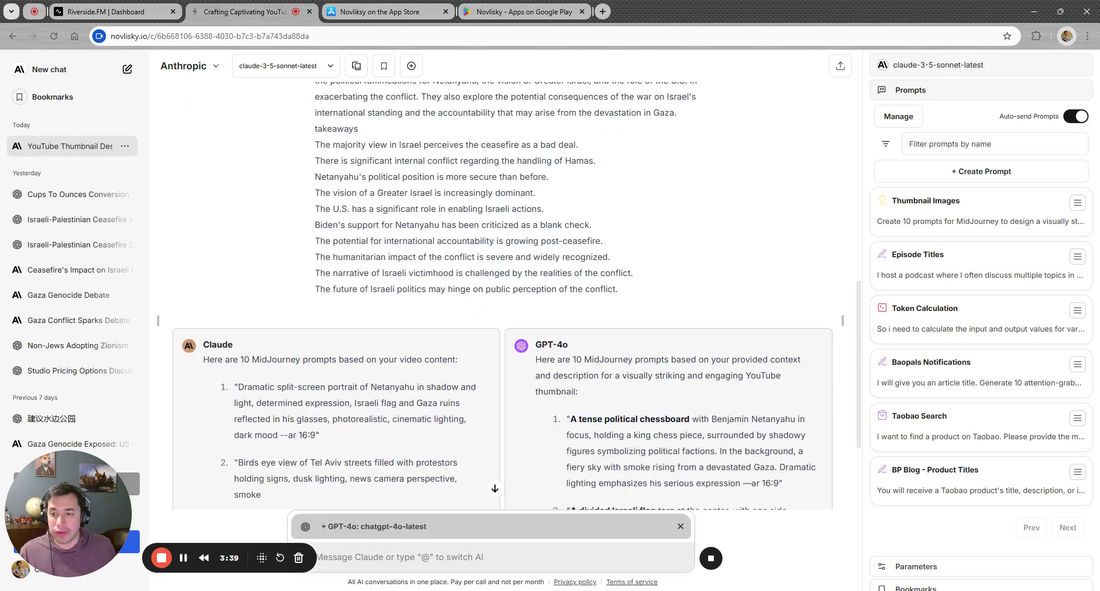
{"action": "scroll", "coordinate": [673, 432], "scroll_direction": "down", "scroll_amount": 3}
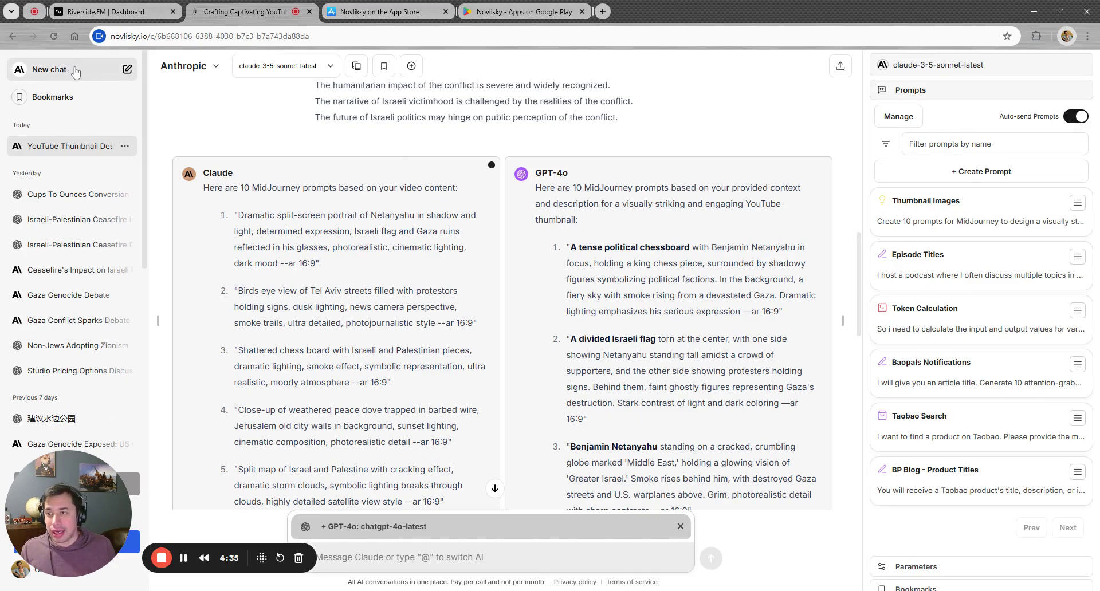
Start a new chat and switch it to Perplexity's llama-3.1-sonar-small-128k-online model using an @ mention.
{"action": "left_click", "coordinate": [180, 68]}
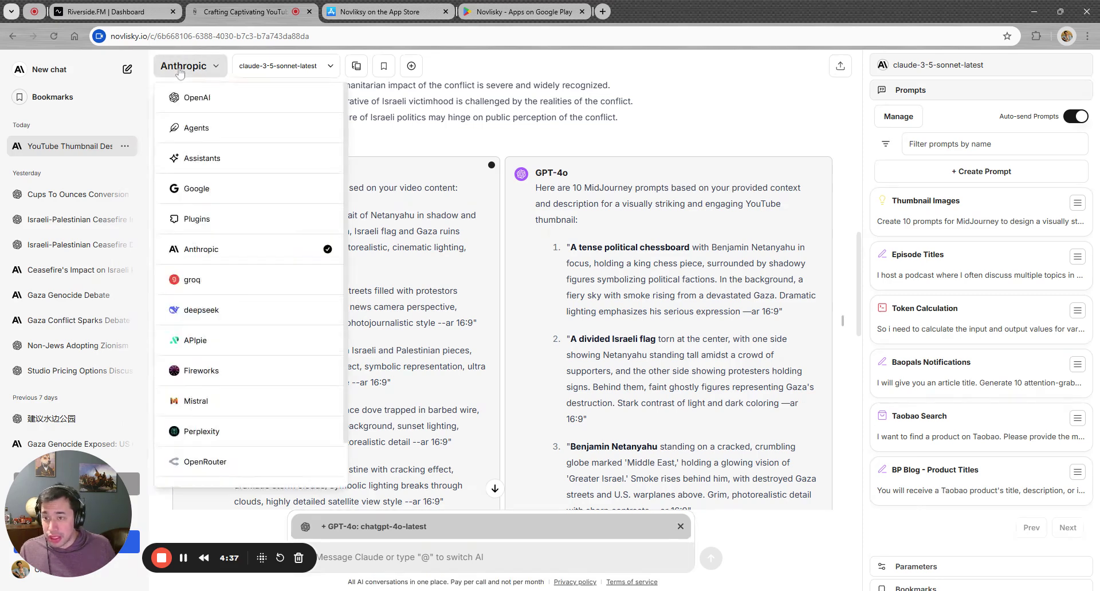
{"action": "left_click", "coordinate": [80, 70]}
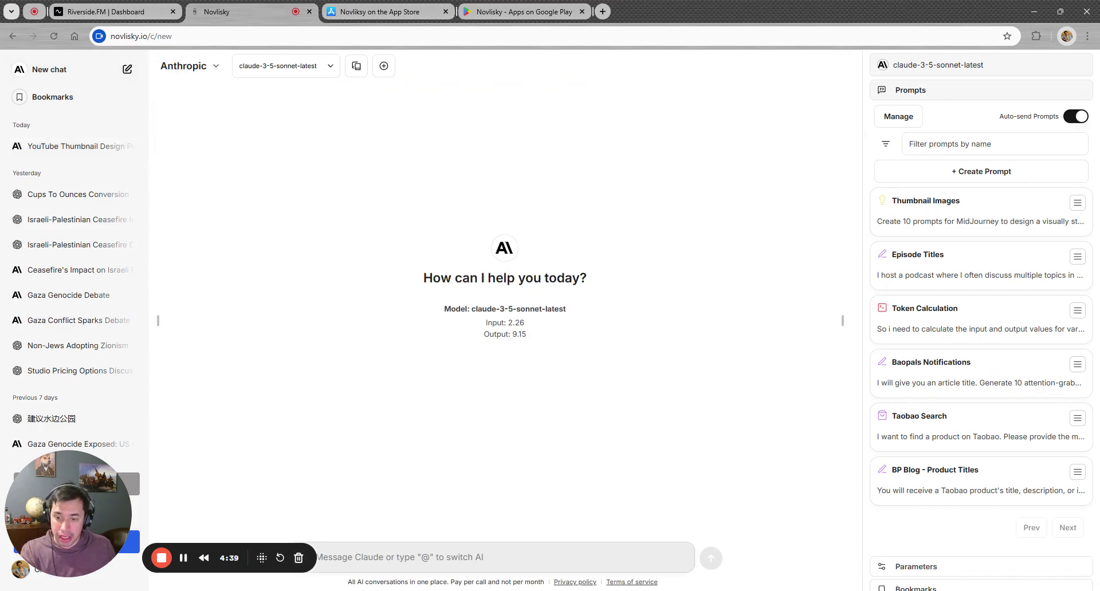
{"action": "type", "text": "@"}
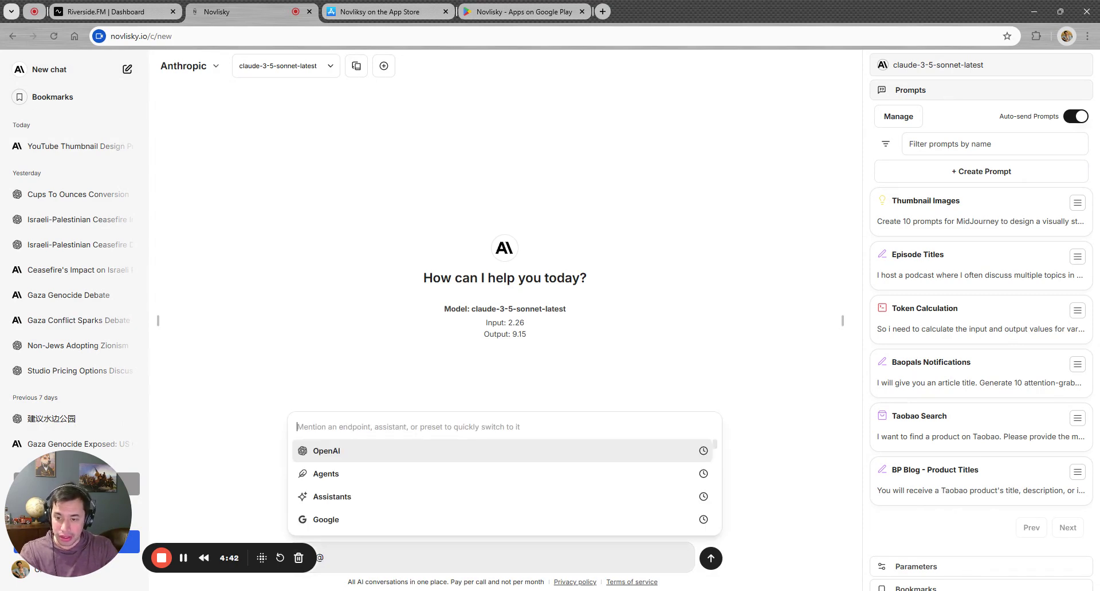
{"action": "type", "text": "perp"}
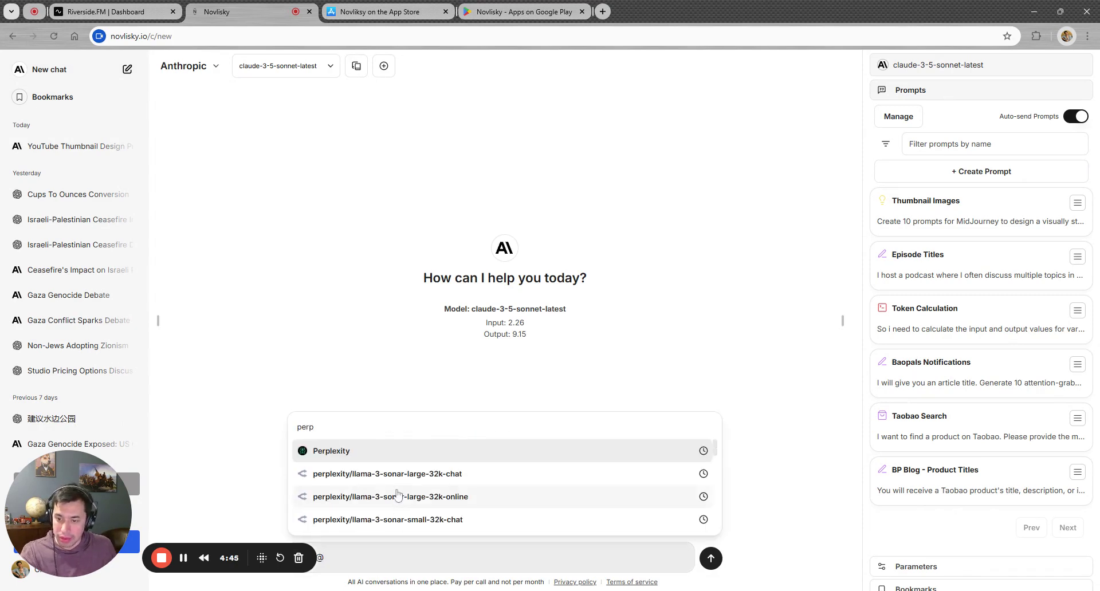
{"action": "key", "text": "Return"}
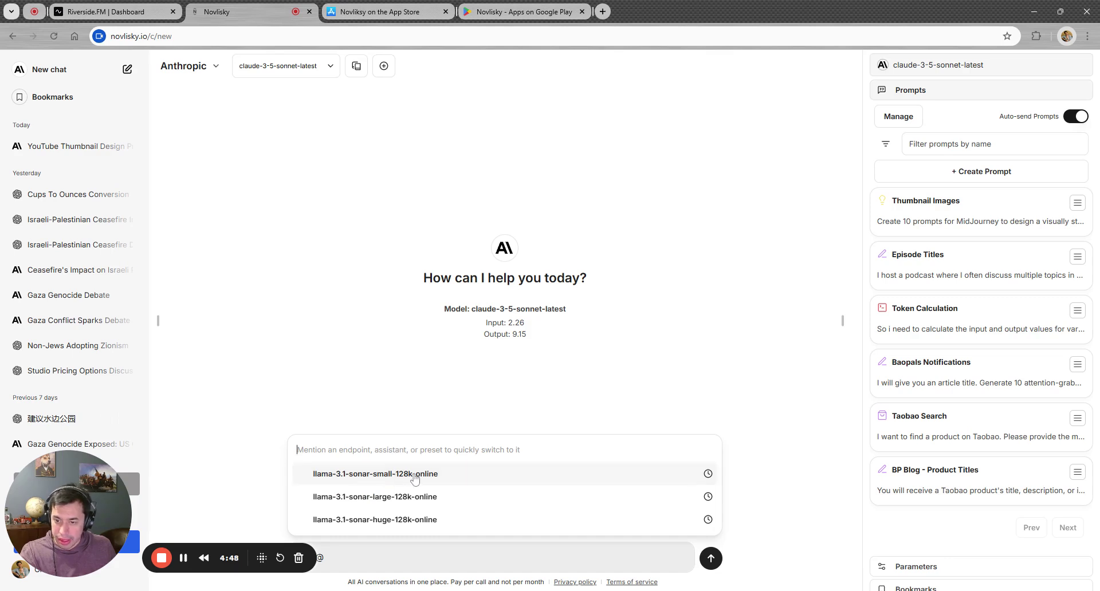
{"action": "left_click", "coordinate": [414, 475]}
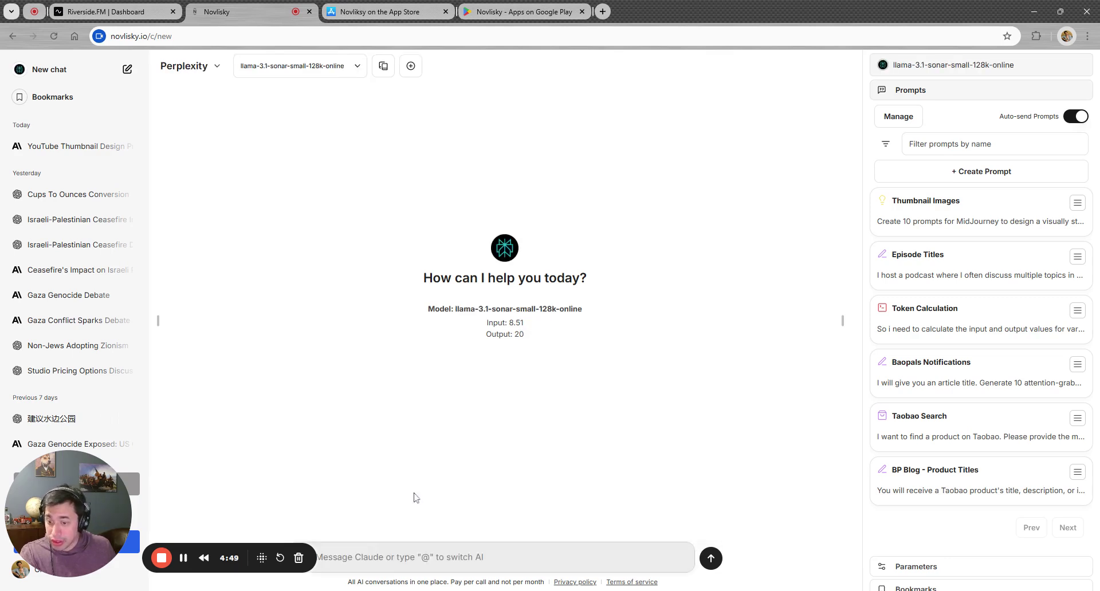
Ask Perplexity "tell me the weather forecast for next week in New York City" and look over the answer.
{"action": "left_click_drag", "start_coordinate": [105, 517], "coordinate": [116, 426]}
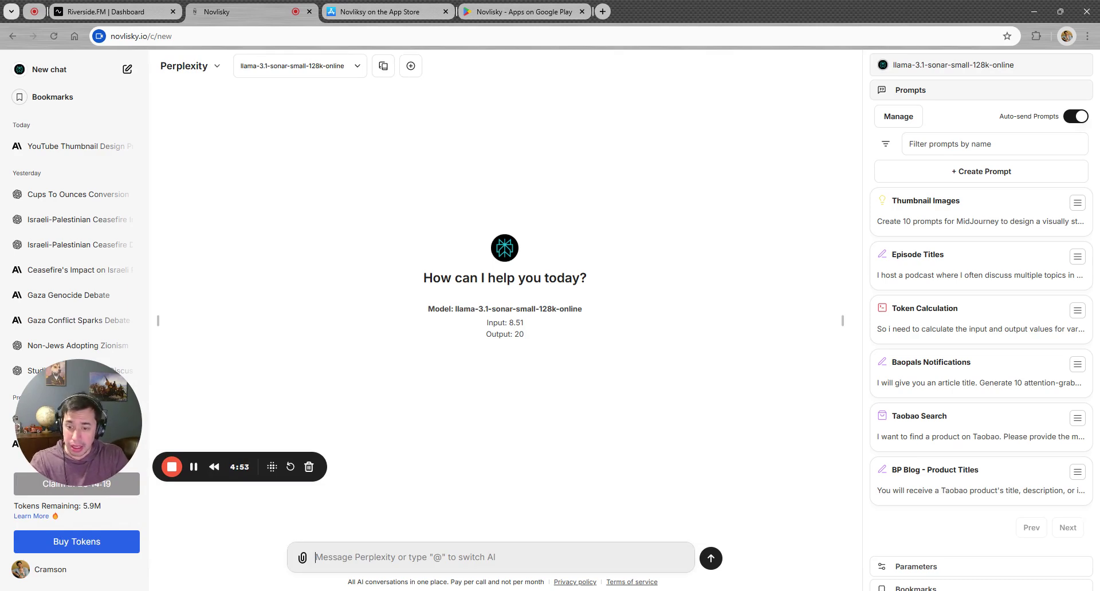
{"action": "type", "text": "tell me the "}
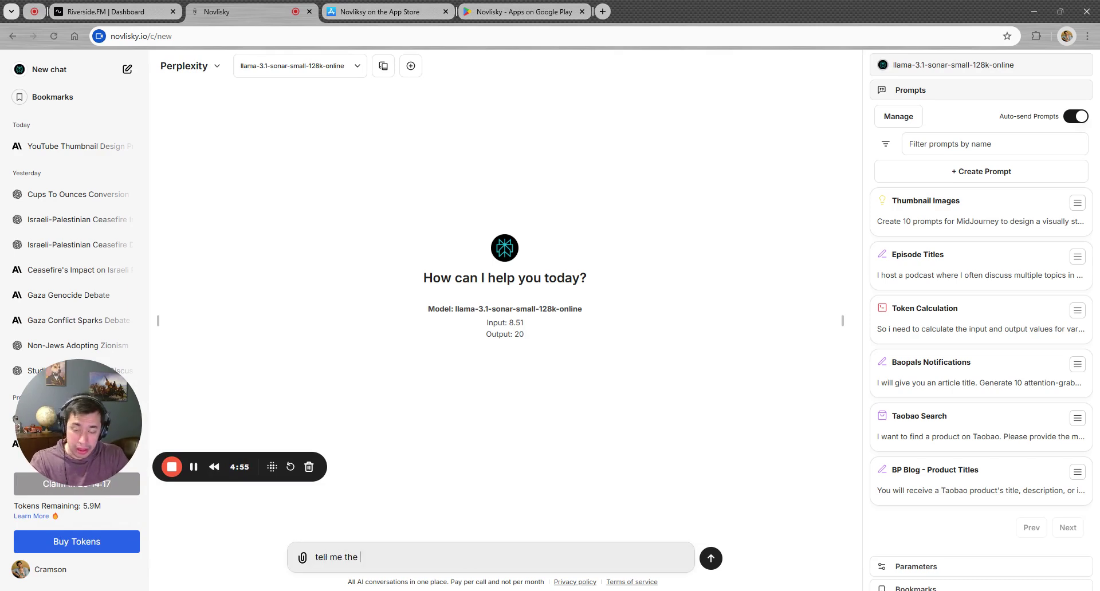
{"action": "type", "text": "weather forecast"}
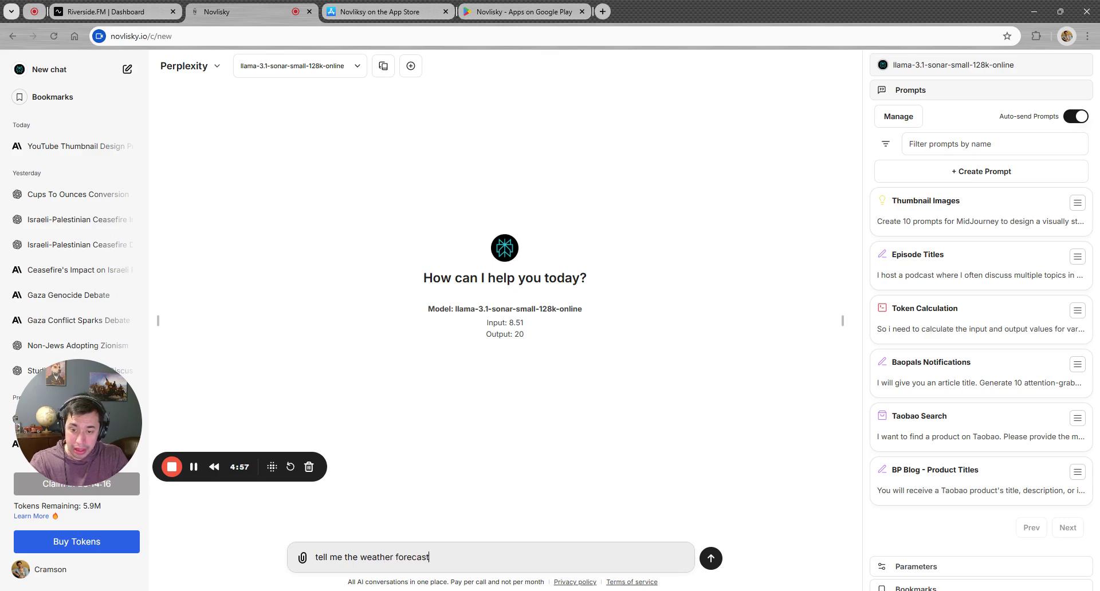
{"action": "key", "text": "BackSpace"}
{"action": "type", "text": "s"}
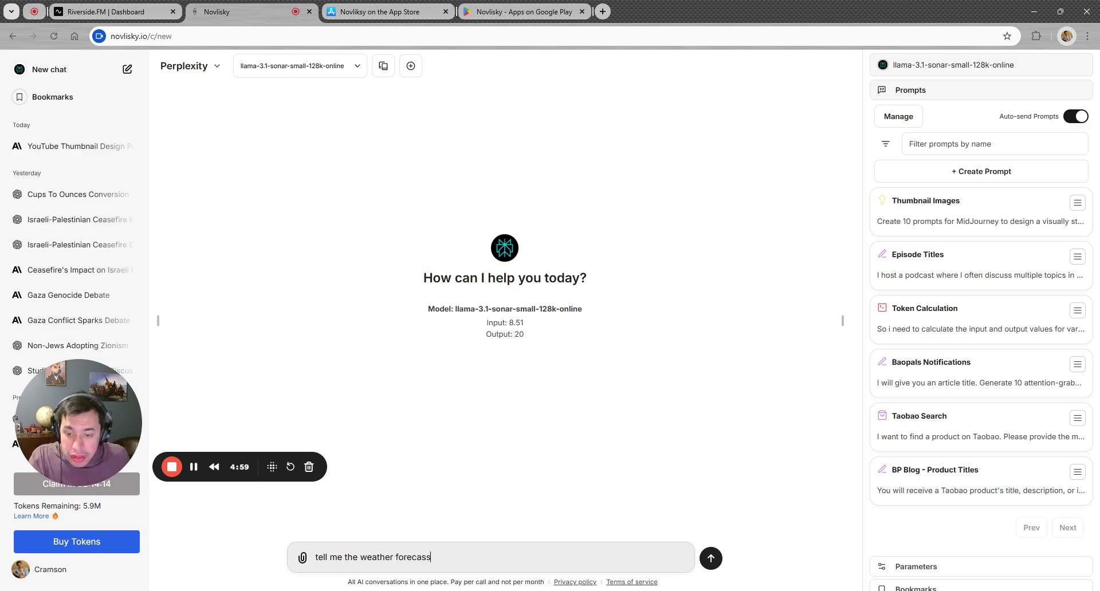
{"action": "key", "text": "BackSpace"}
{"action": "type", "text": "t"}
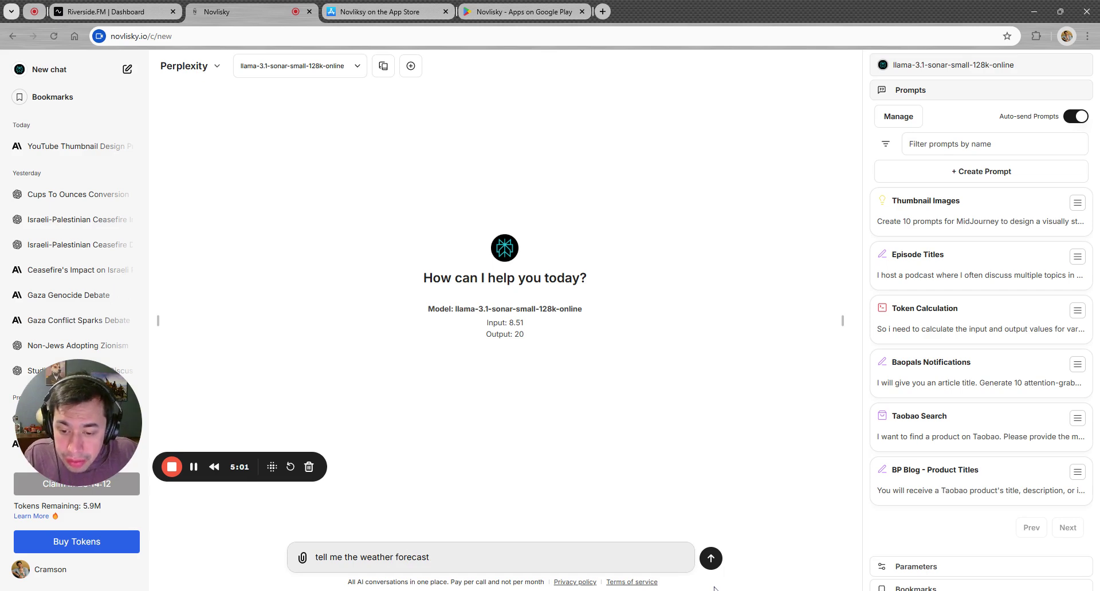
{"action": "type", "text": " for ne"}
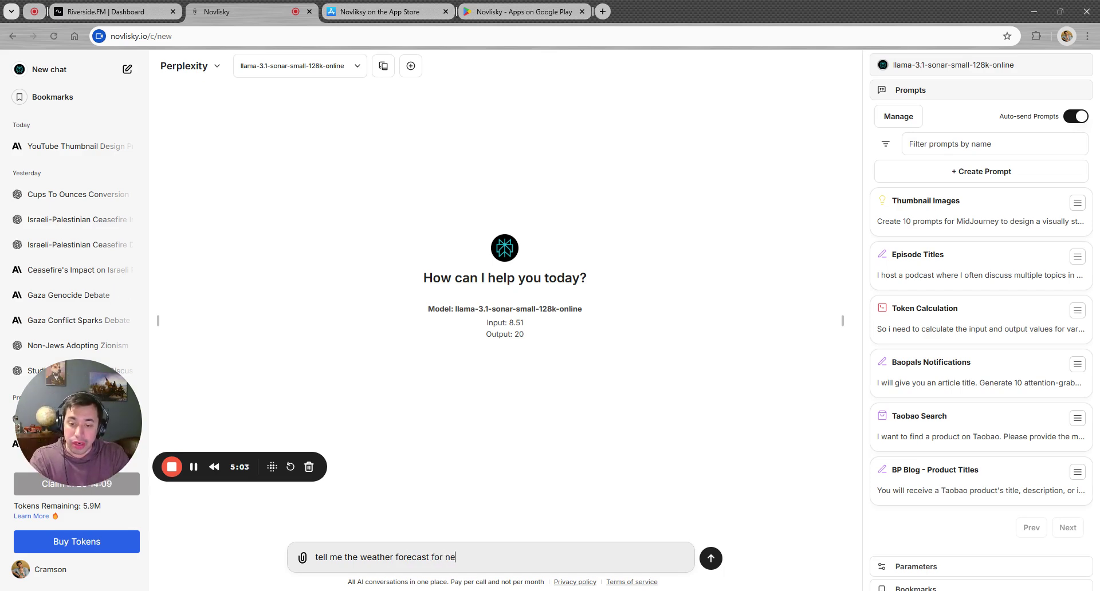
{"action": "type", "text": "xt week in"}
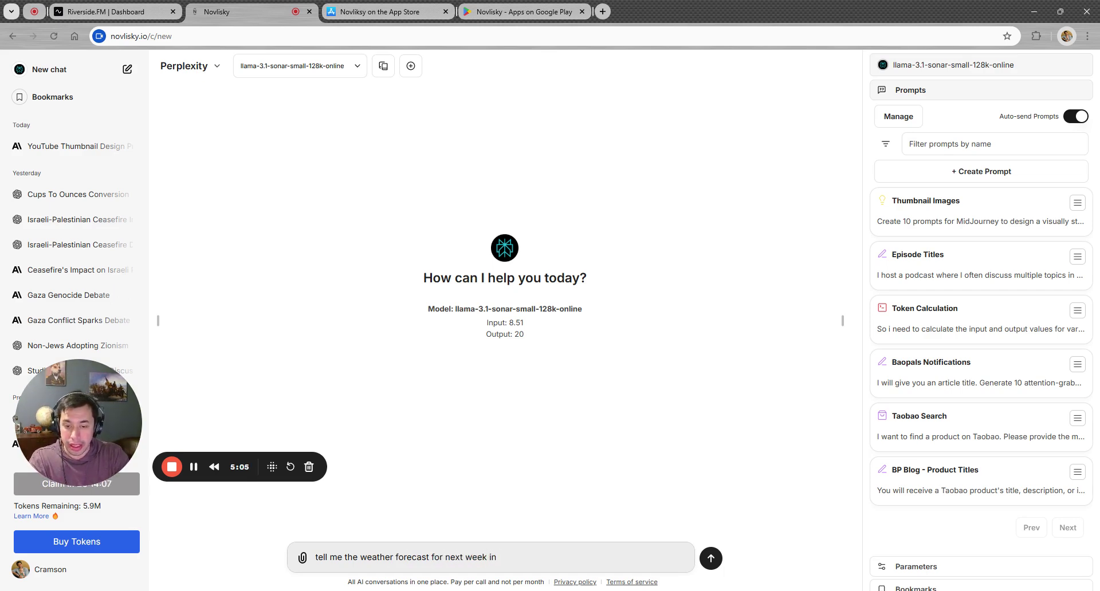
{"action": "type", "text": " New York City"}
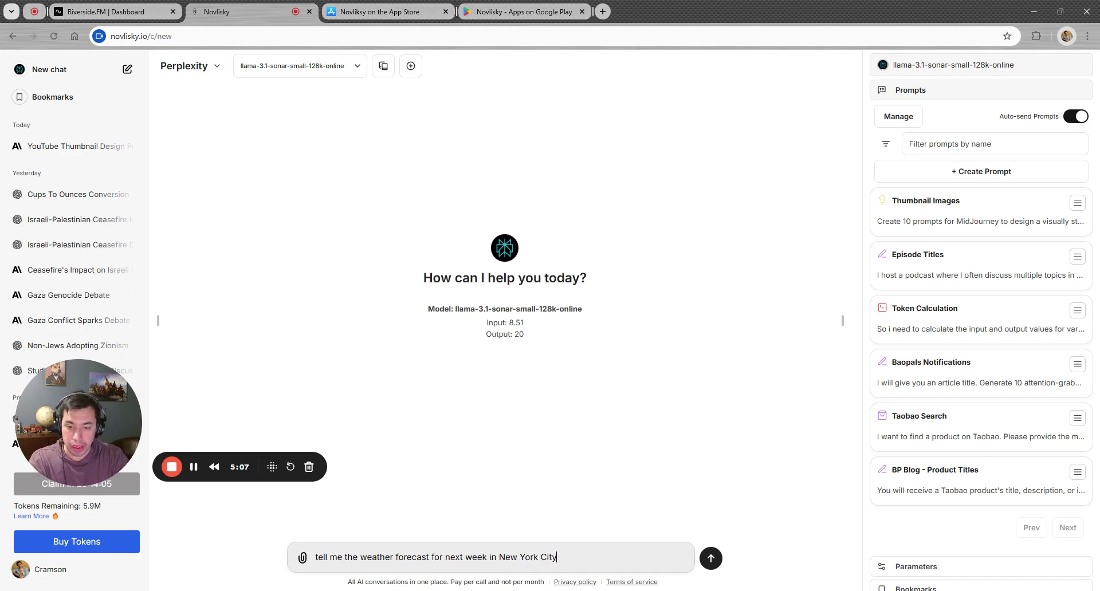
{"action": "key", "text": "Return"}
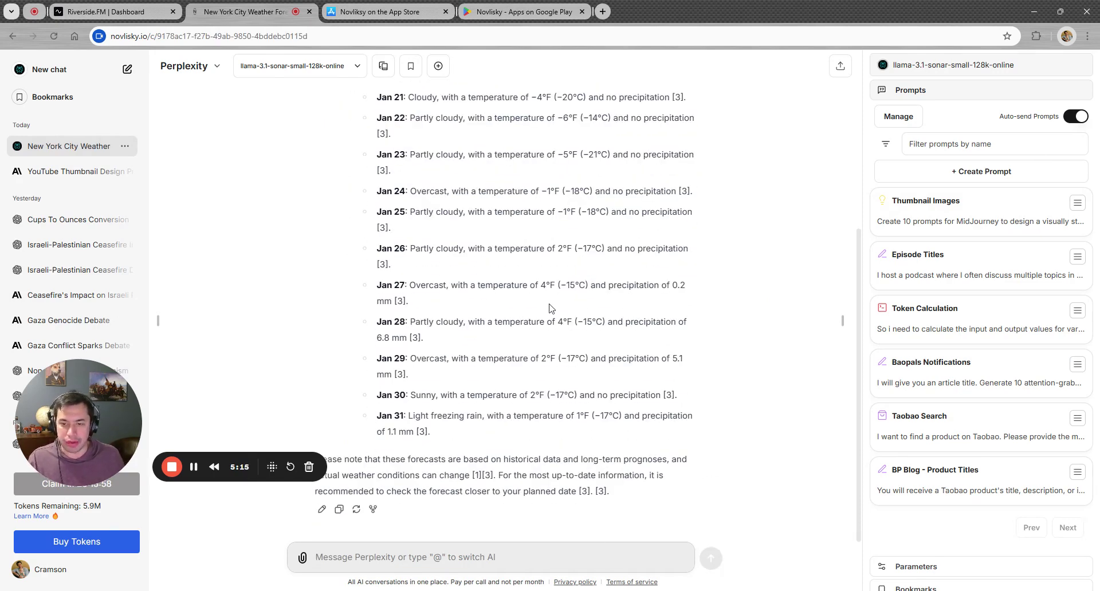
{"action": "scroll", "coordinate": [454, 359], "scroll_direction": "up", "scroll_amount": 2}
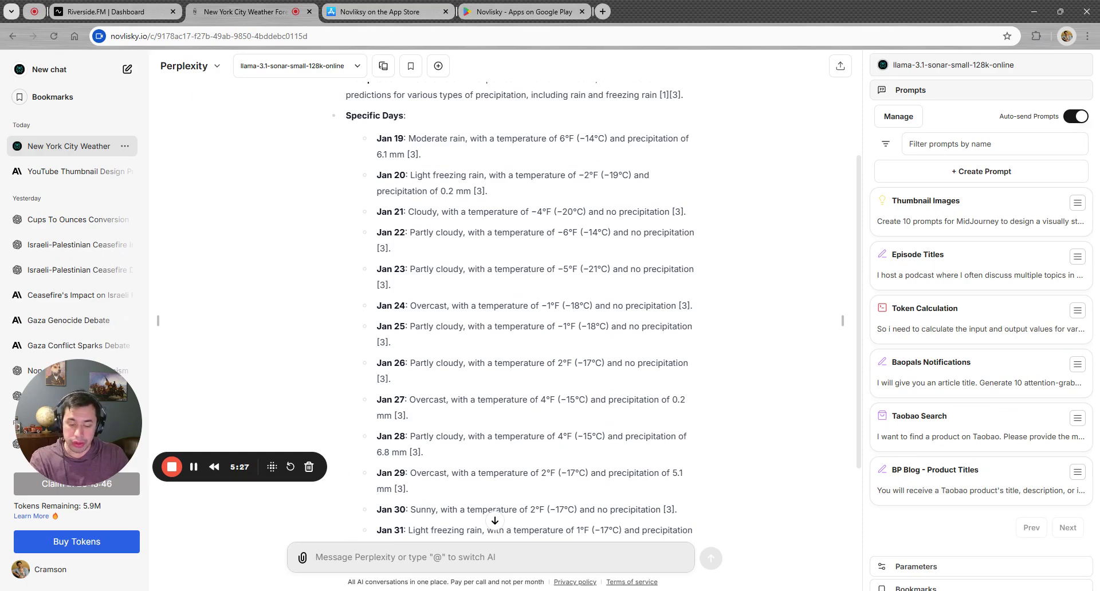
Switch the weather conversation to OpenAI using an @ mention and start a new chat.
{"action": "type", "text": "@"}
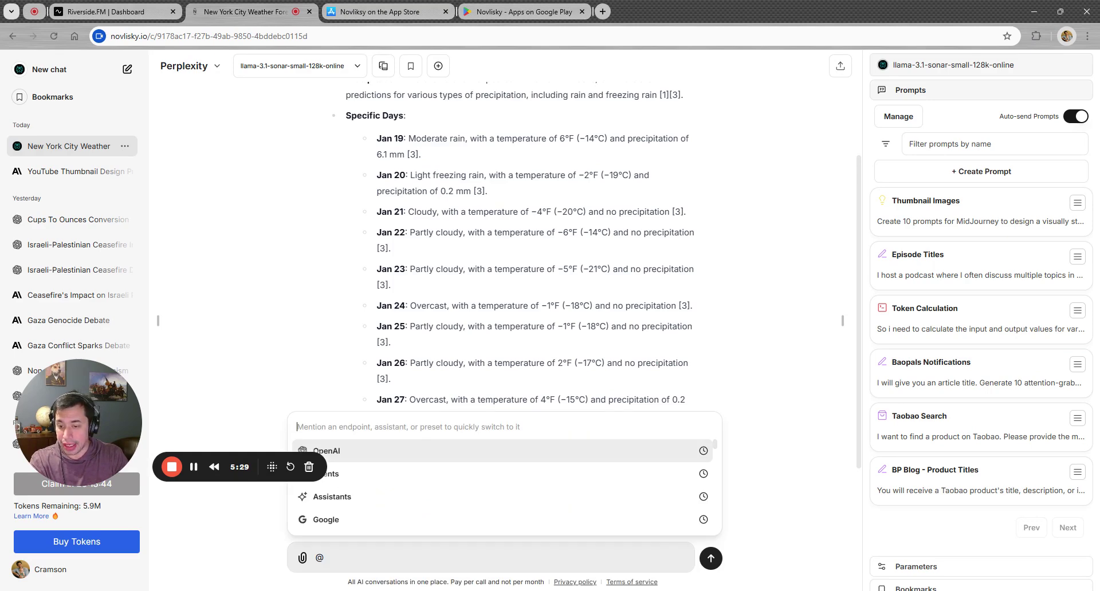
{"action": "type", "text": "open"}
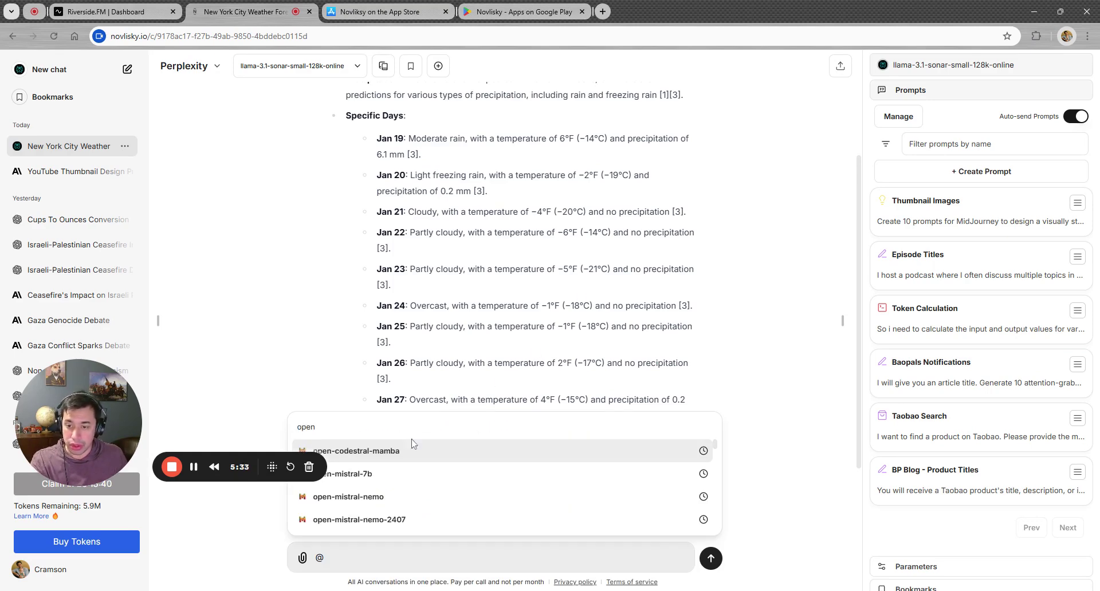
{"action": "type", "text": "ai"}
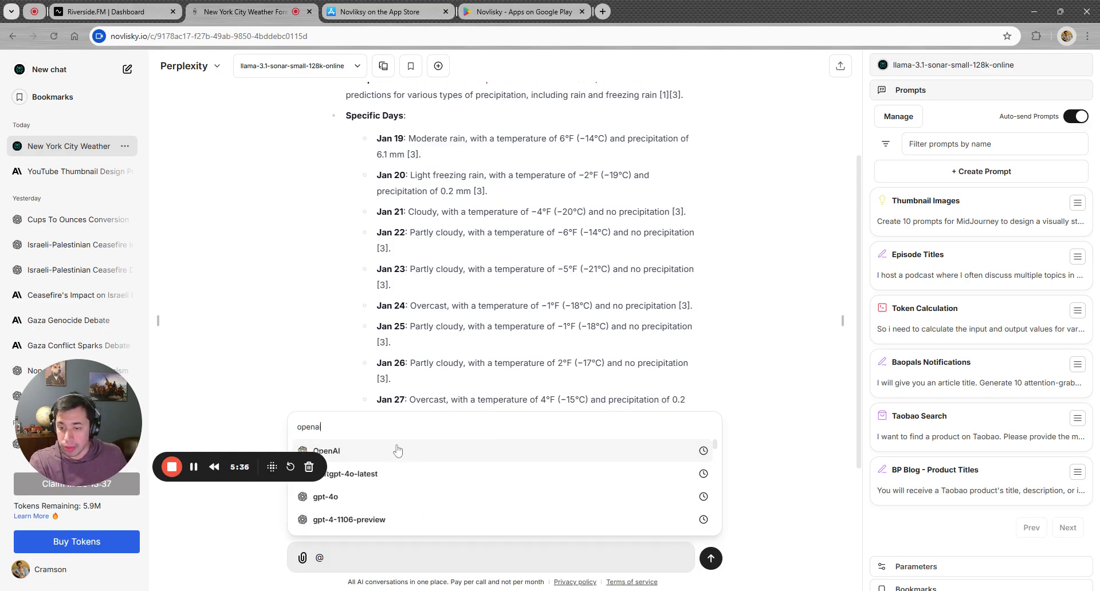
{"action": "key", "text": "ctrl+BackSpace"}
{"action": "left_click", "coordinate": [398, 451]}
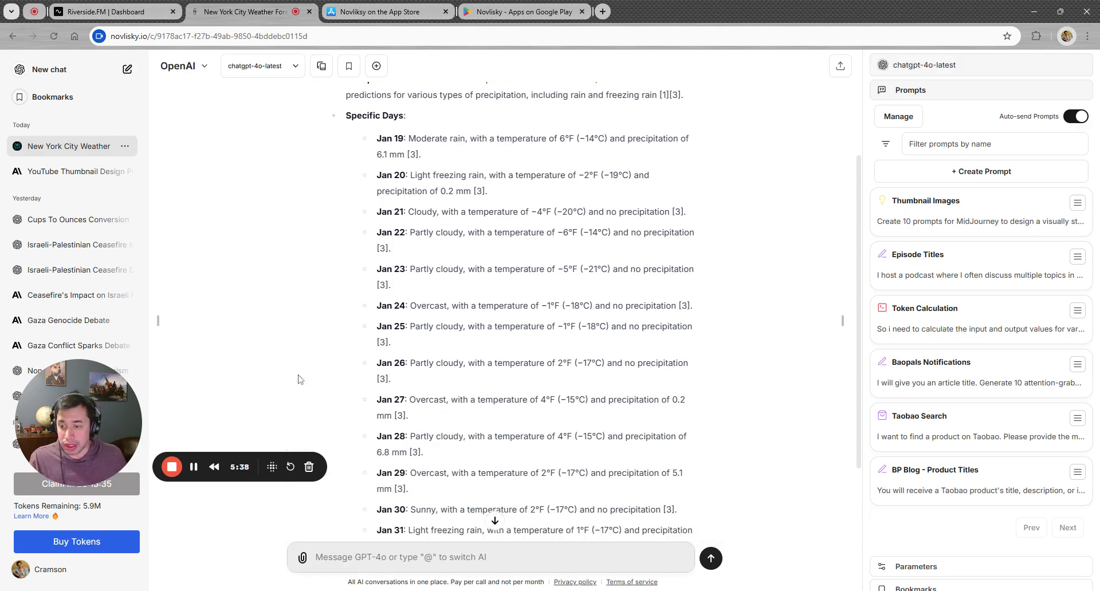
{"action": "left_click", "coordinate": [45, 70]}
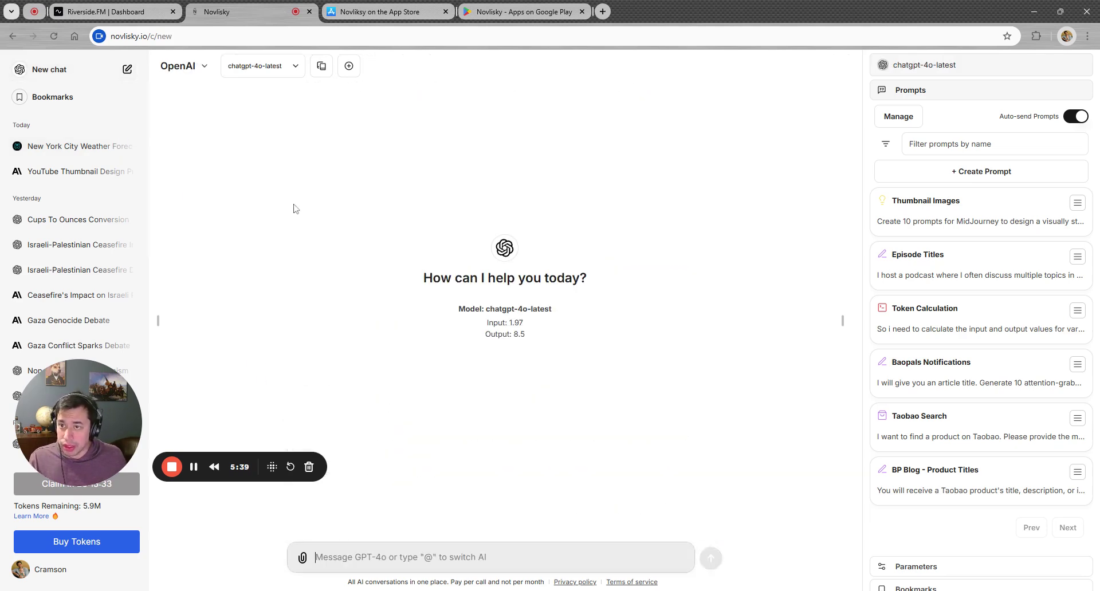
{"action": "left_click_drag", "start_coordinate": [68, 434], "coordinate": [164, 465]}
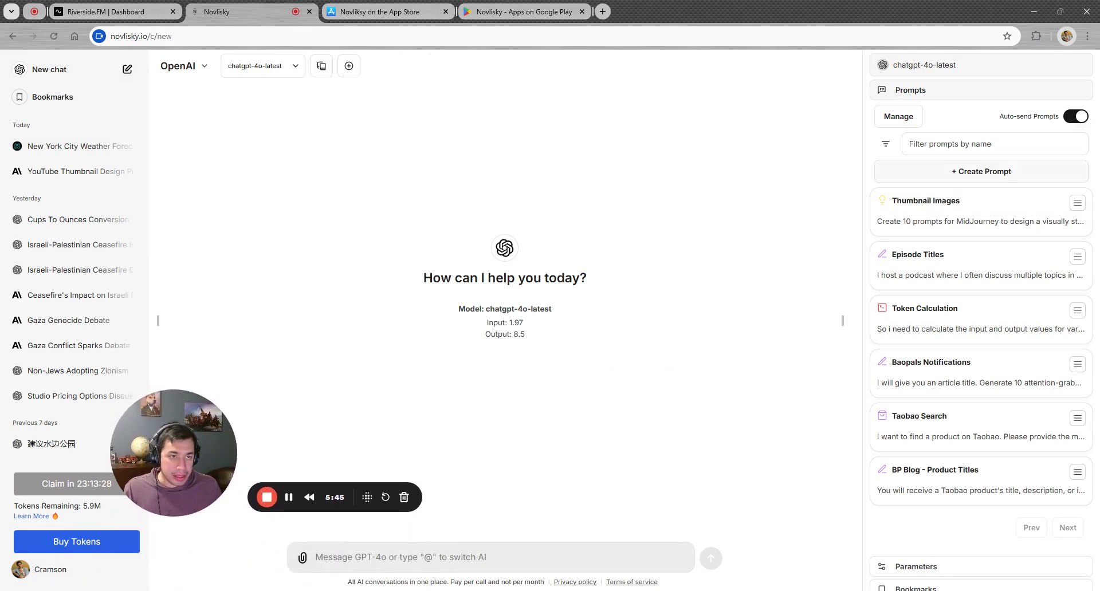
Open the model's parameters, examine the Max Context Tokens and Max Output Tokens settings, and check the remaining tokens.
{"action": "scroll", "coordinate": [945, 454], "scroll_direction": "down", "scroll_amount": 1}
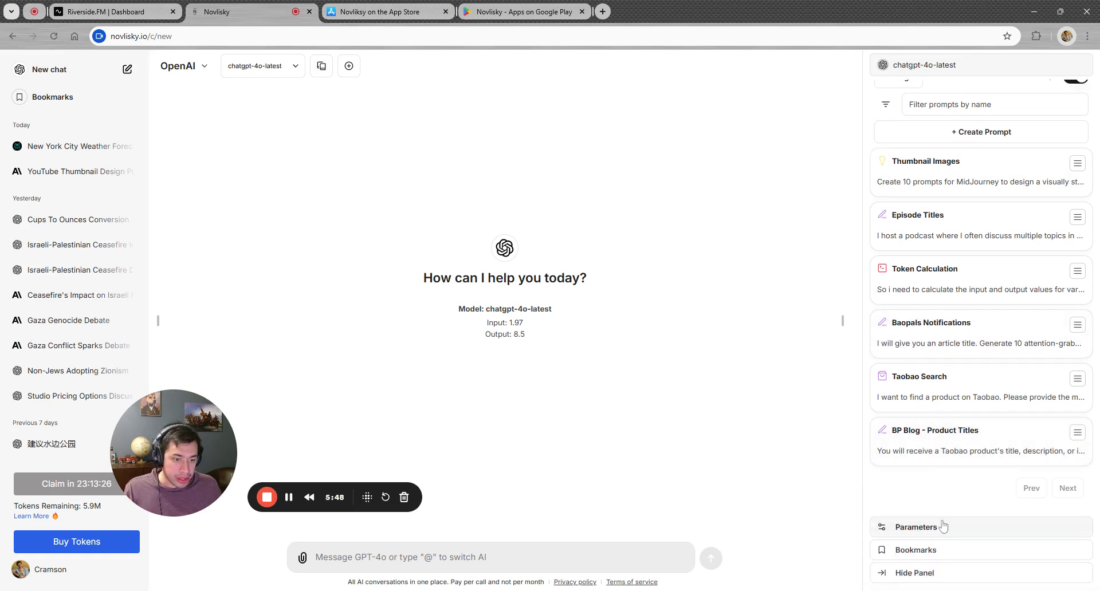
{"action": "left_click", "coordinate": [917, 523]}
{"action": "scroll", "coordinate": [957, 445], "scroll_direction": "down", "scroll_amount": 3}
{"action": "mouse_move", "coordinate": [912, 275]}
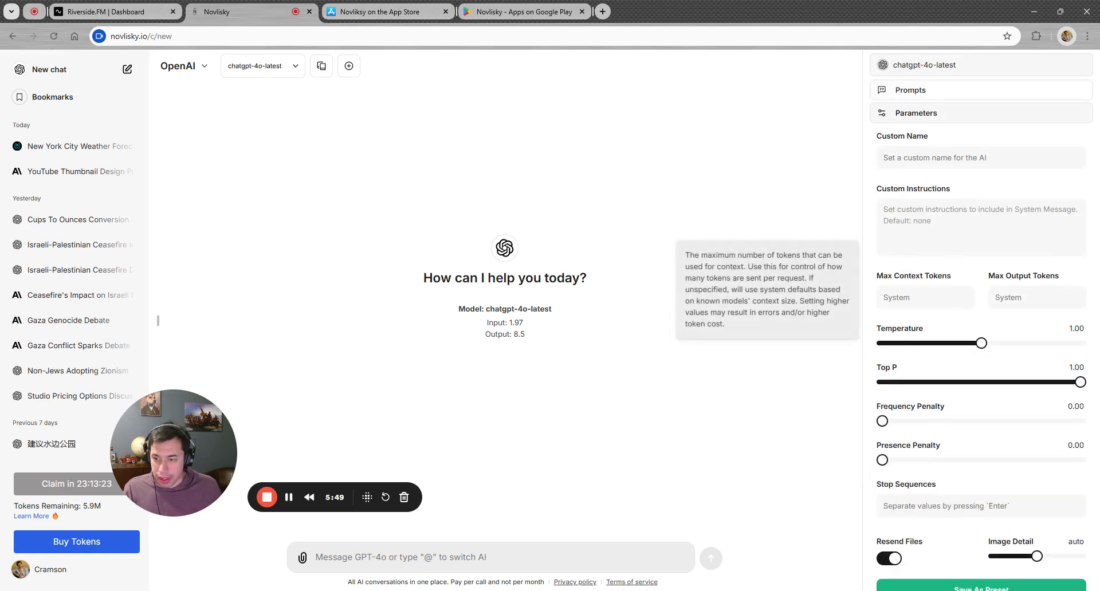
{"action": "mouse_move", "coordinate": [1023, 275]}
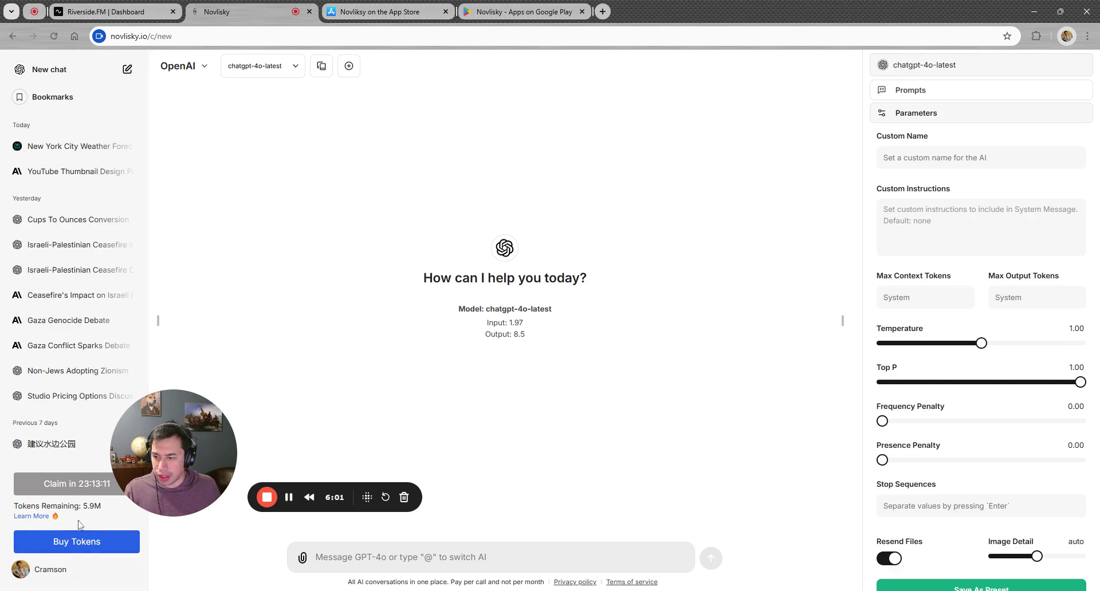
{"action": "left_click_drag", "start_coordinate": [89, 506], "coordinate": [84, 506]}
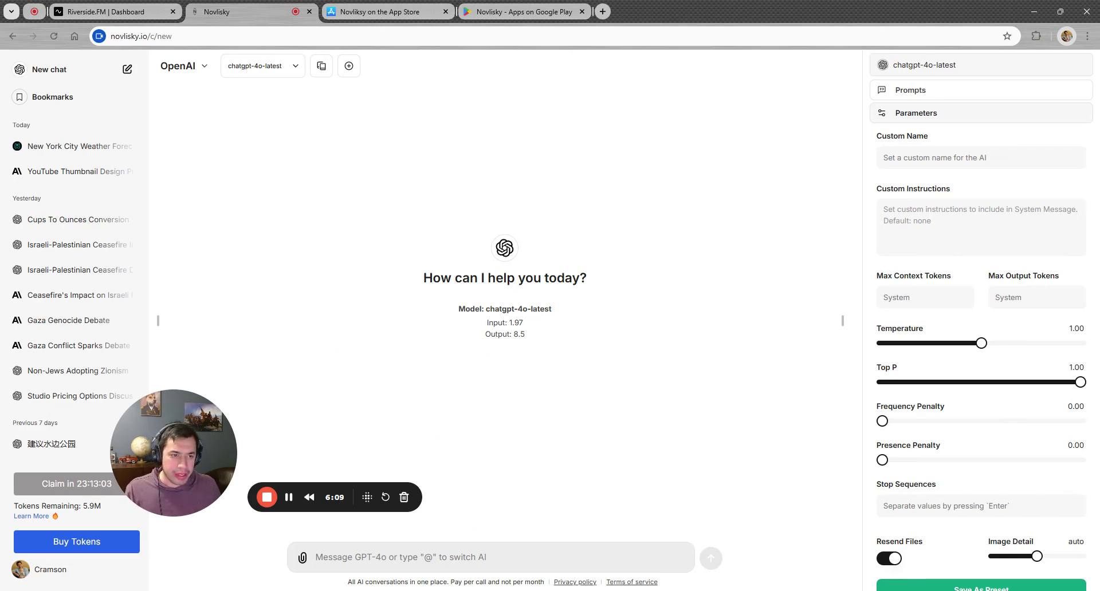
Enable Toggle Artifacts UI among the beta features in the account settings, and close the settings.
{"action": "left_click", "coordinate": [73, 573]}
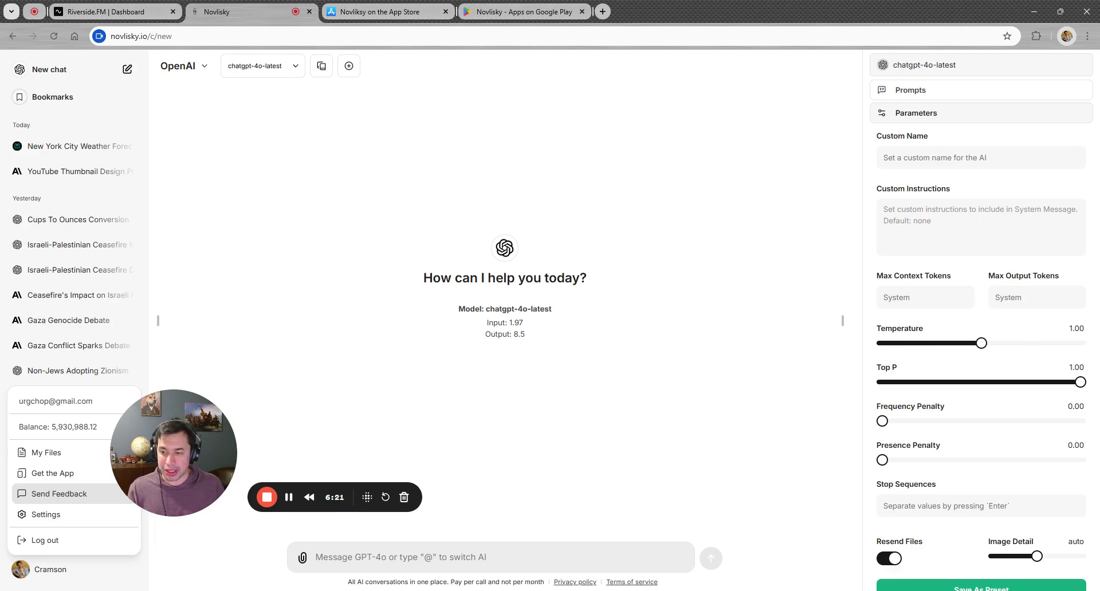
{"action": "left_click", "coordinate": [55, 520]}
{"action": "left_click", "coordinate": [404, 288]}
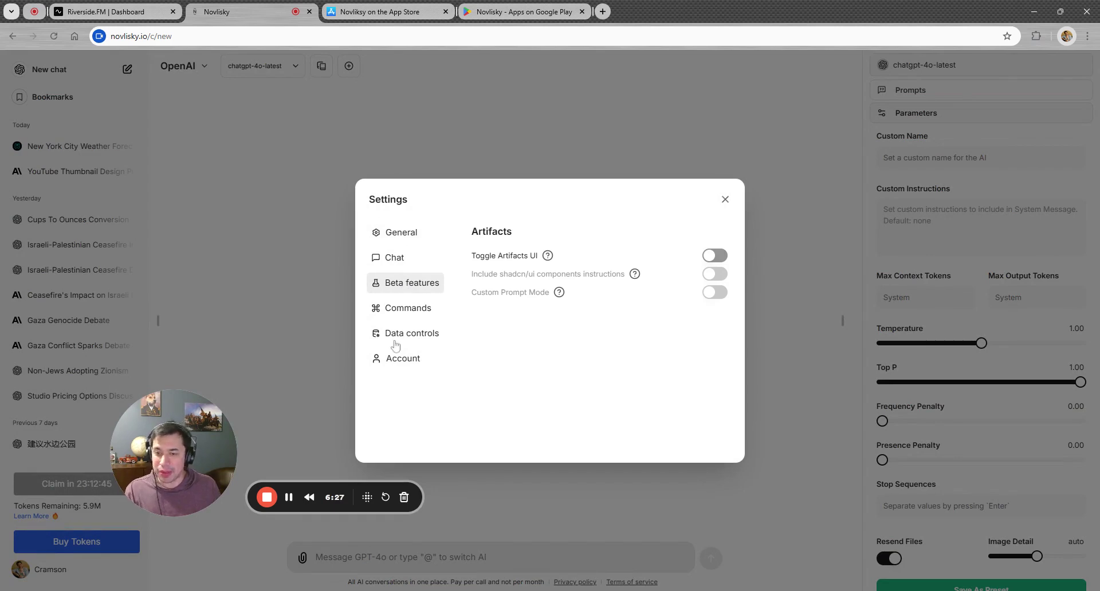
{"action": "left_click", "coordinate": [710, 255]}
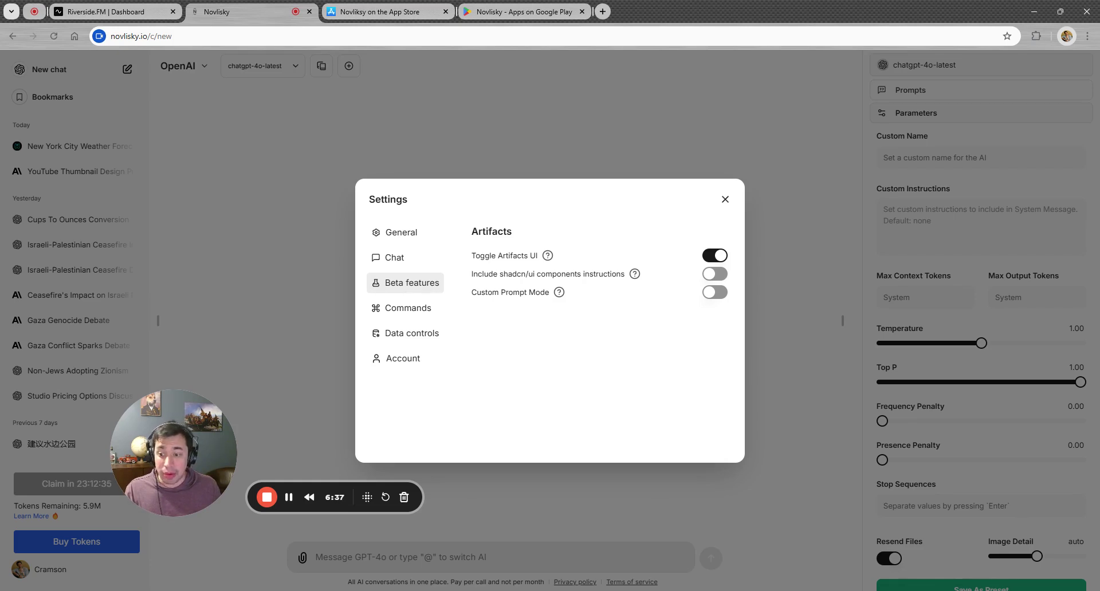
{"action": "left_click", "coordinate": [725, 199]}
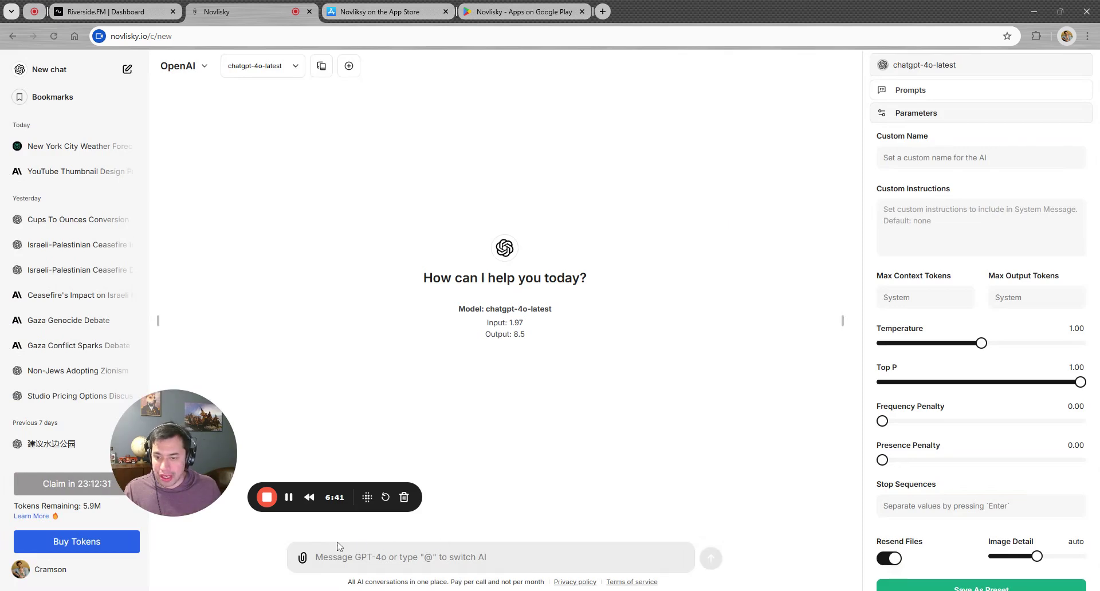
Send chatgpt-4o-latest the message "write me a playable game of snake".
{"action": "type", "text": "wr"}
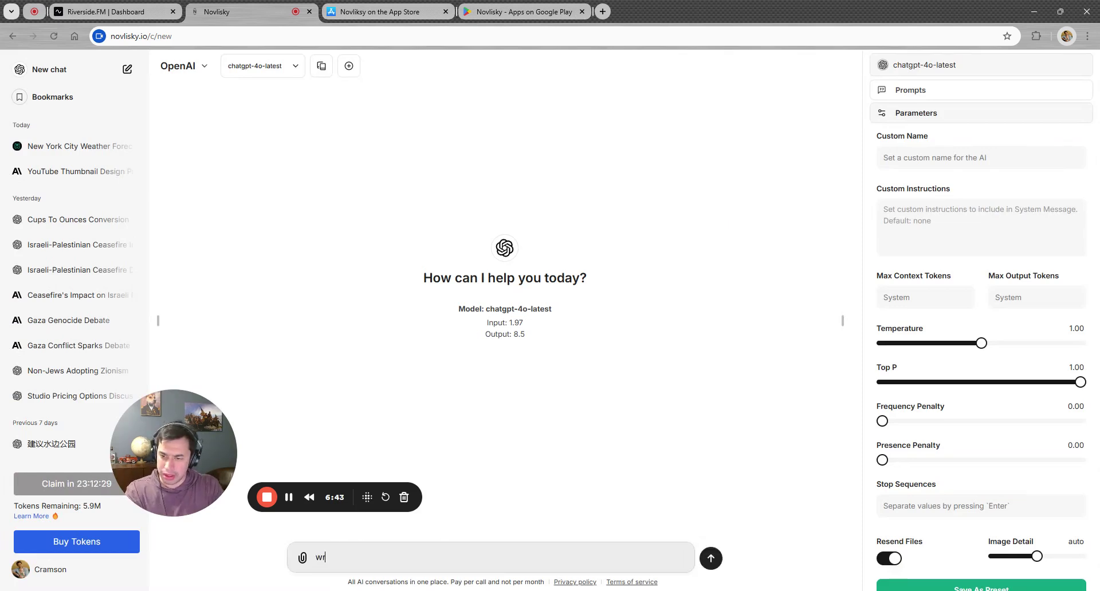
{"action": "type", "text": "ite me a ply"}
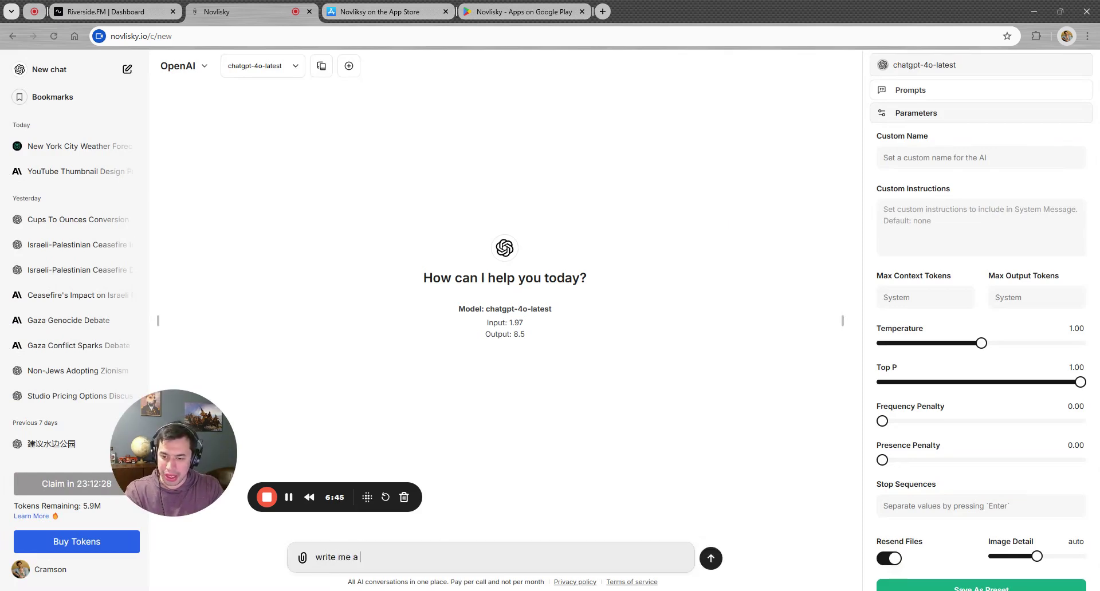
{"action": "key", "text": "BackSpace"}
{"action": "key", "text": "BackSpace"}
{"action": "type", "text": "layable gam"}
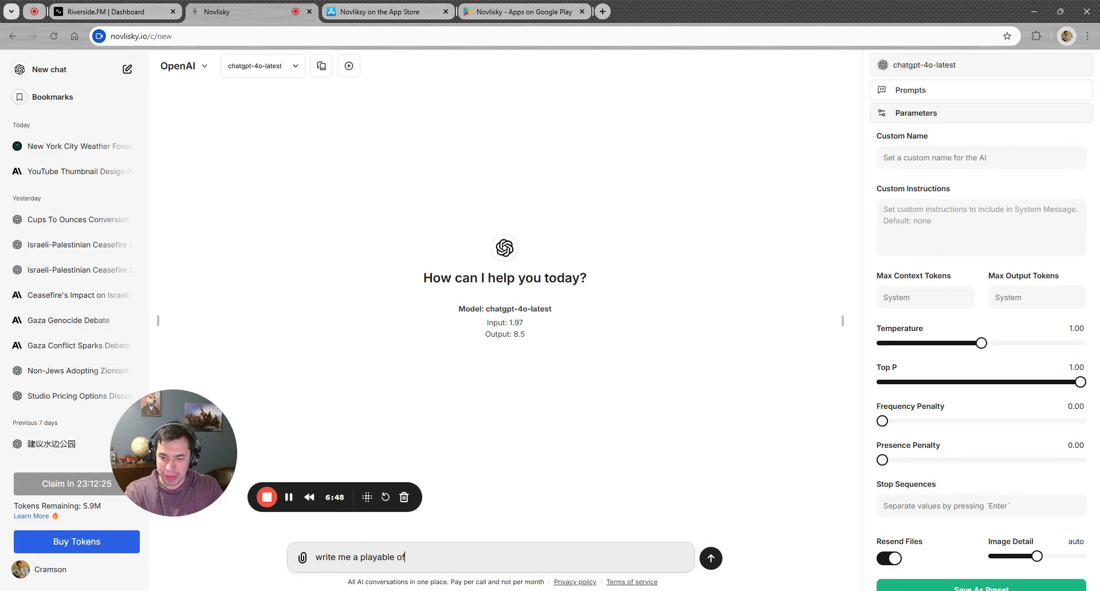
{"action": "type", "text": "e of snake"}
{"action": "key", "text": "Return"}
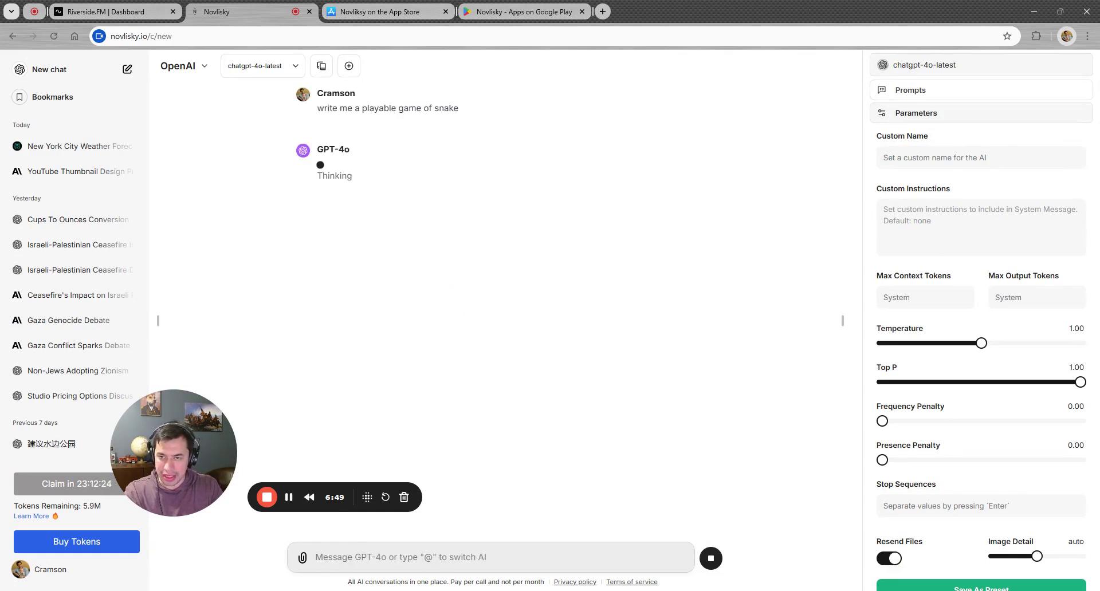
Send the follow-up message "where's the game" in the snake conversation.
{"action": "type", "text": "whe"}
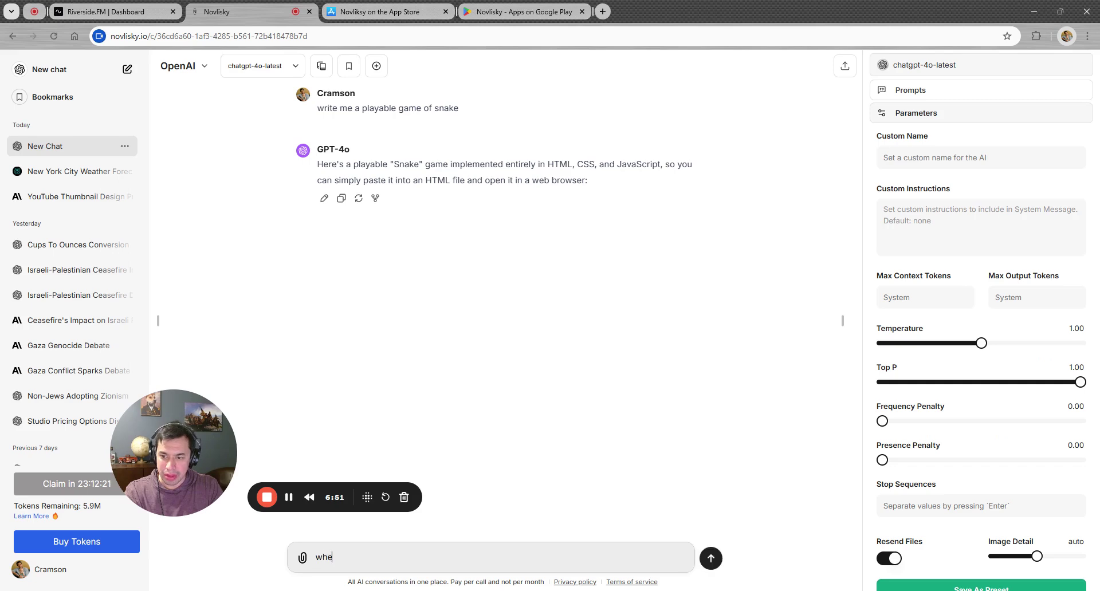
{"action": "type", "text": "re's the game"}
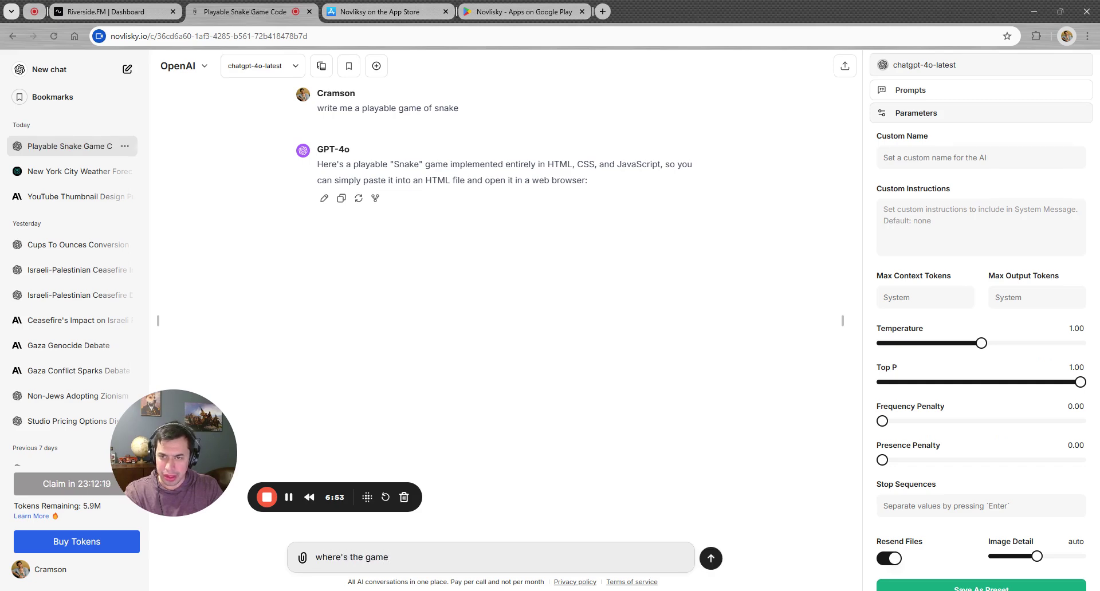
{"action": "key", "text": "Return"}
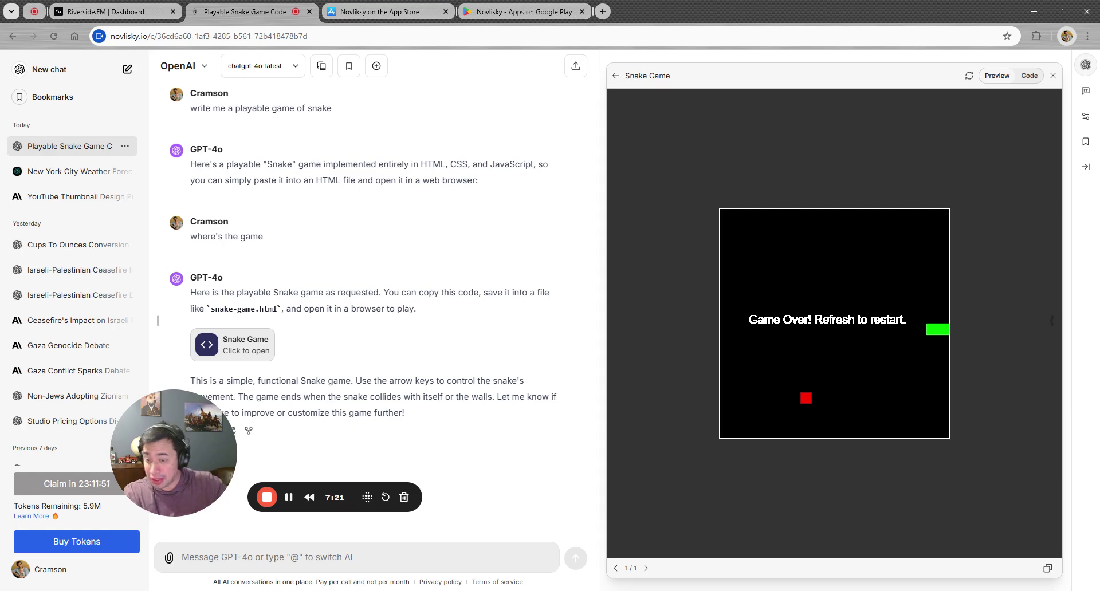
View the source code of the Snake Game artifact and close the artifact.
{"action": "left_click", "coordinate": [1030, 77]}
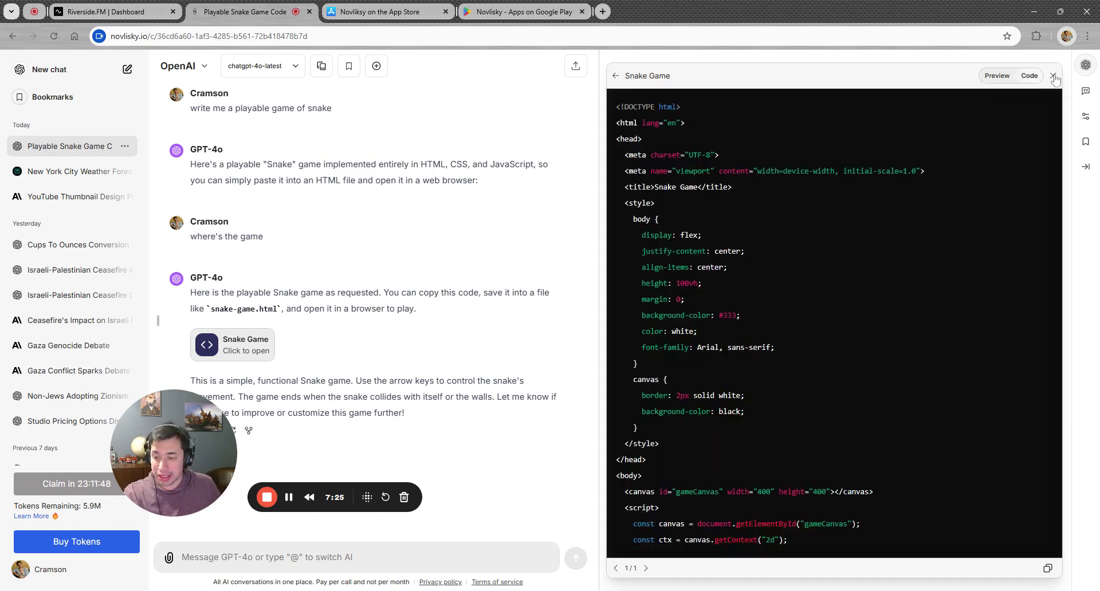
{"action": "left_click", "coordinate": [1054, 76]}
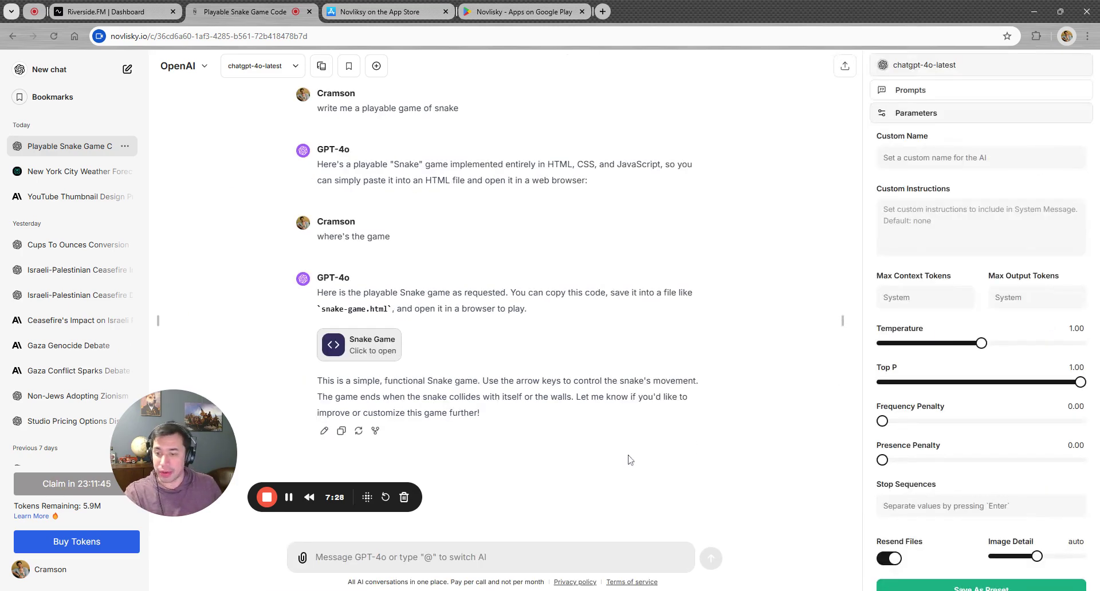